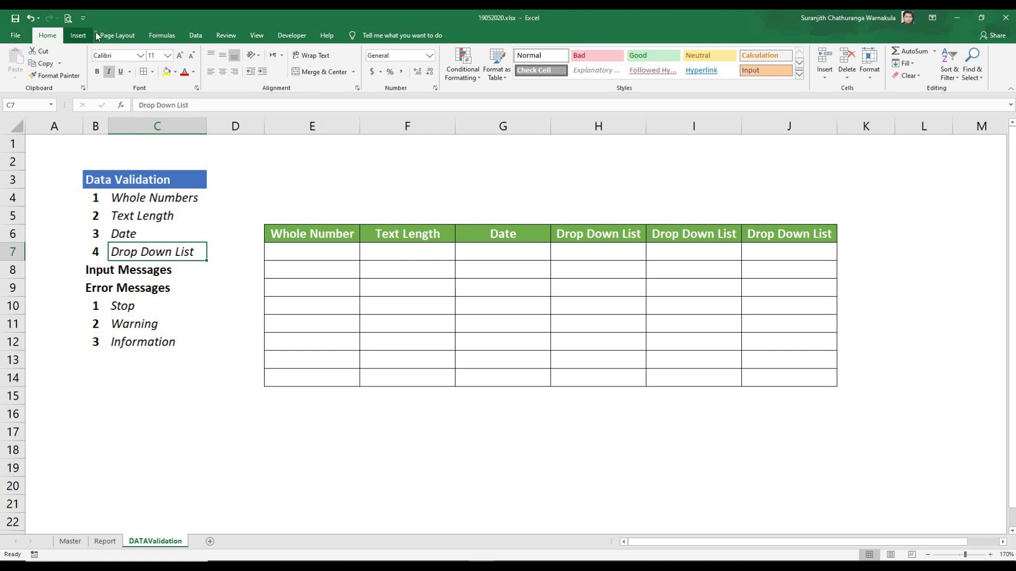
Step: Switch to the Data tab and look over the topic cells C4 to C7
left_click(195, 35)
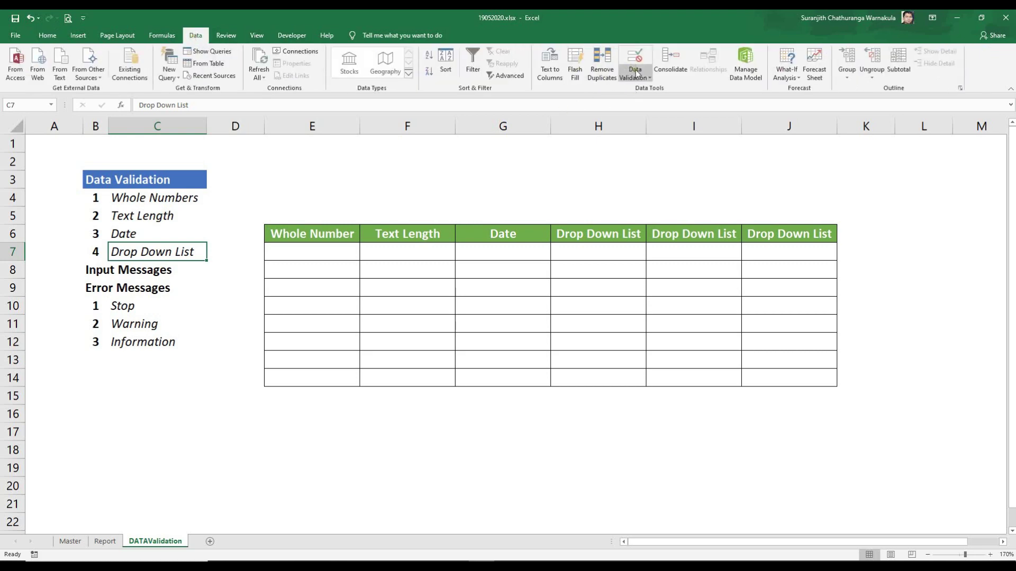
left_click(125, 197)
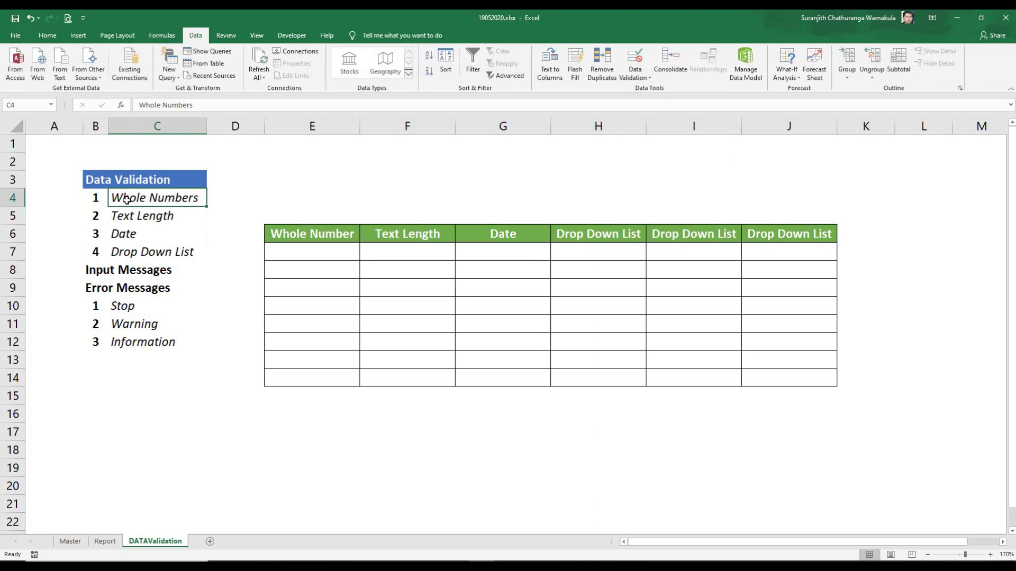
left_click(122, 216)
left_click(138, 233)
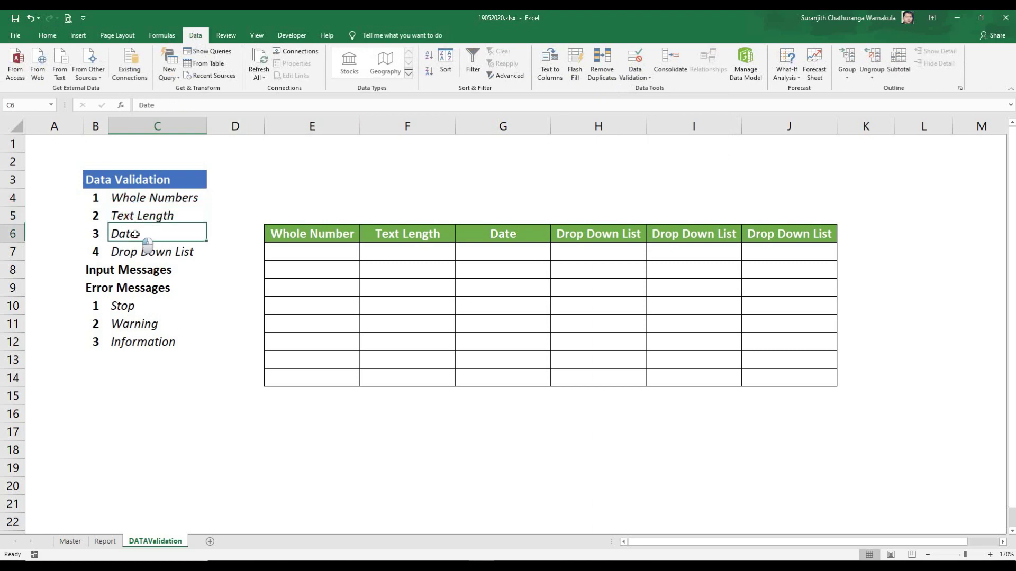
left_click(144, 253)
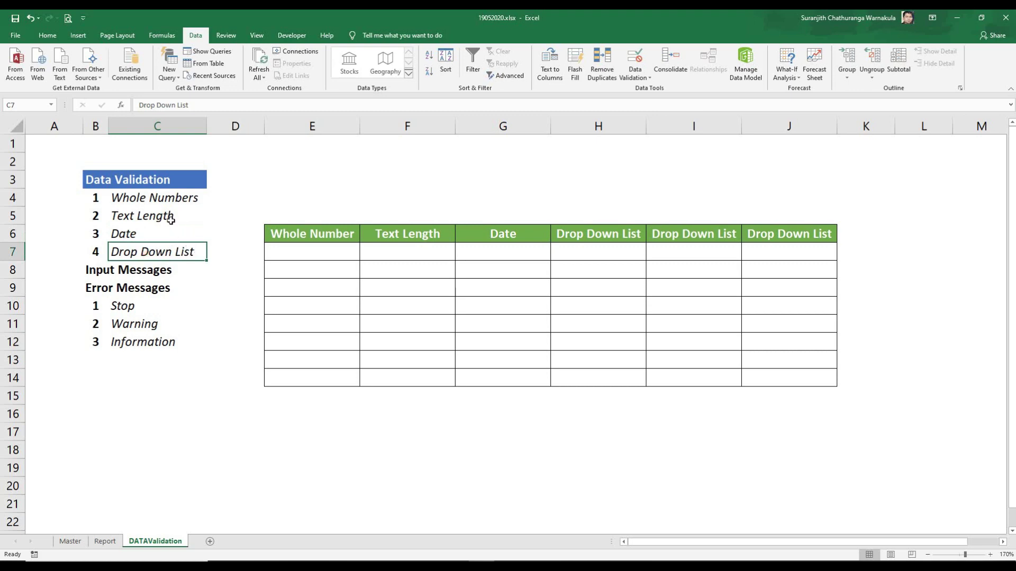
Step: Select the empty Whole Number cells E7:E14 and open Data Validation for them
left_click_drag(296, 233, 297, 378)
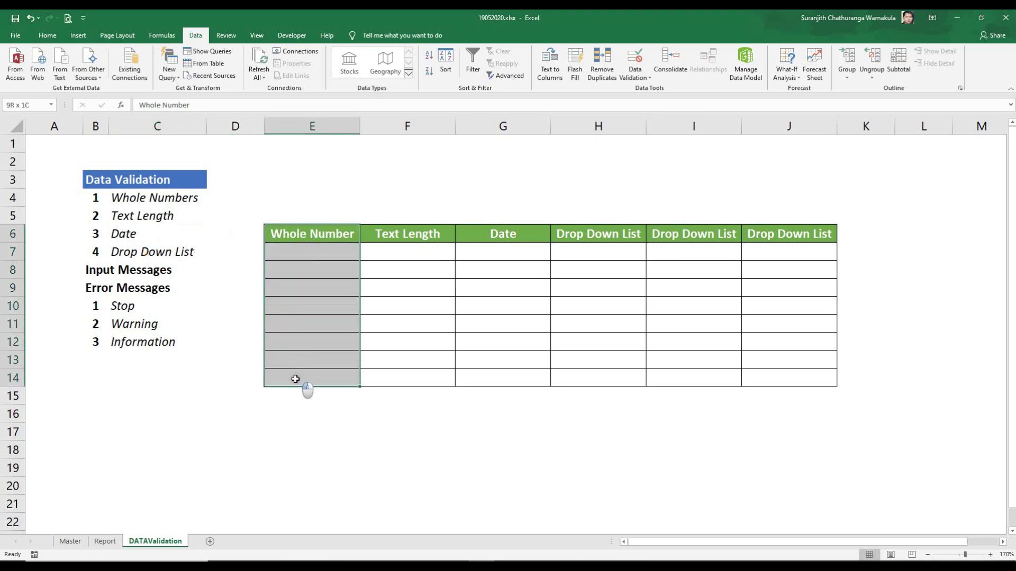
left_click_drag(309, 251, 321, 381)
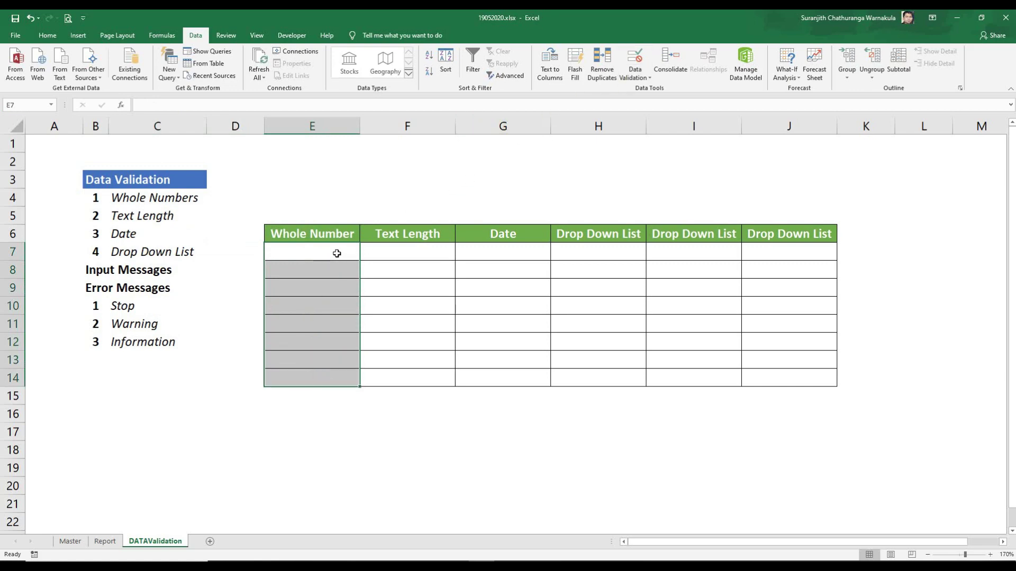
left_click_drag(335, 252, 328, 374)
left_click_drag(293, 251, 288, 387)
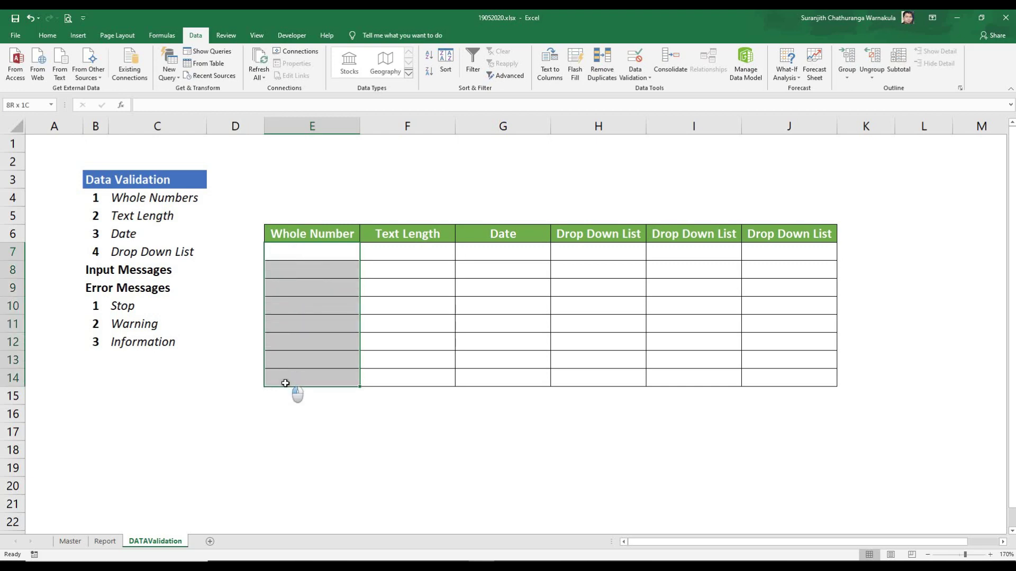
left_click(312, 255)
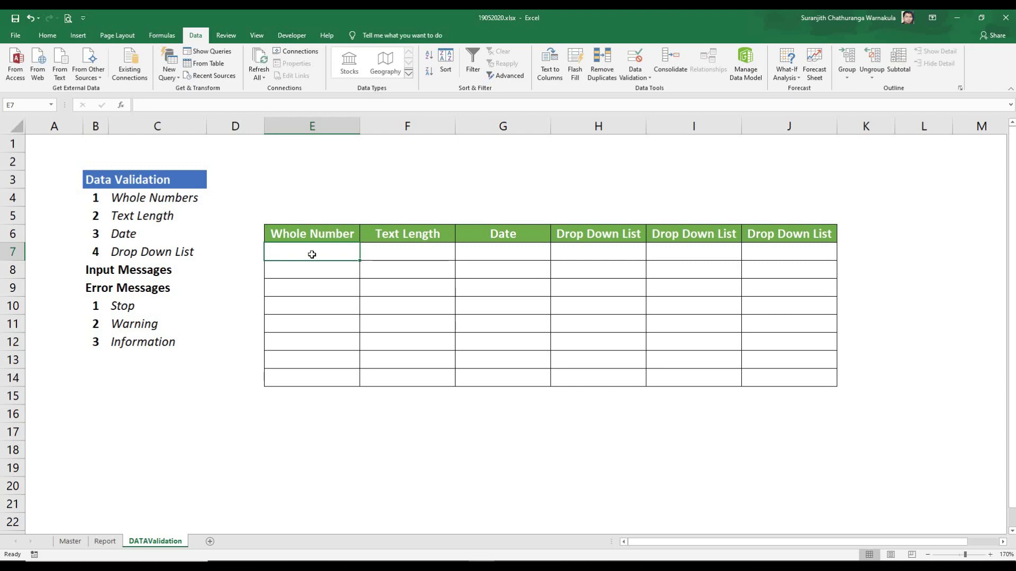
left_click_drag(315, 251, 312, 386)
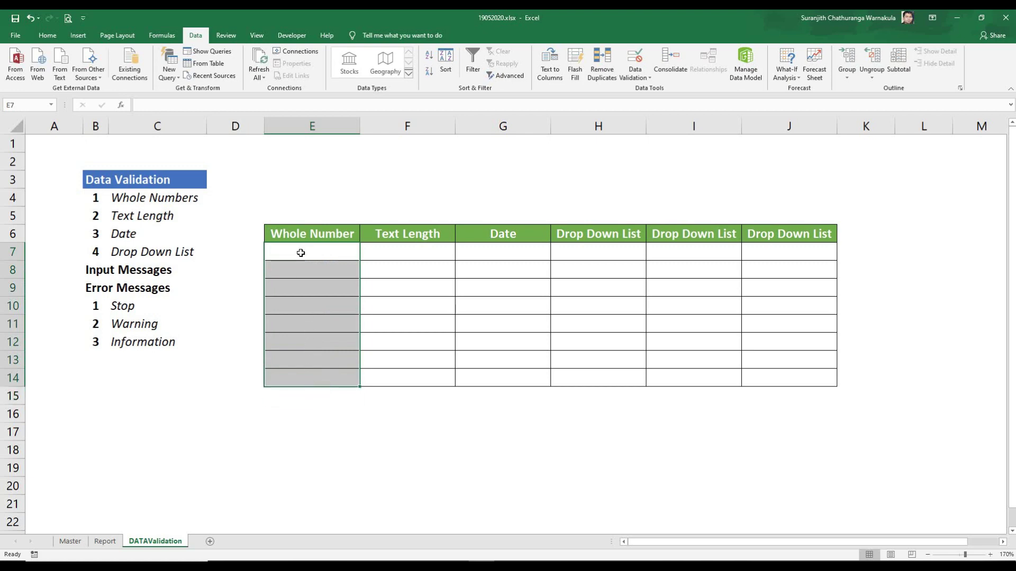
left_click_drag(313, 255, 315, 382)
left_click_drag(45, 144, 894, 456)
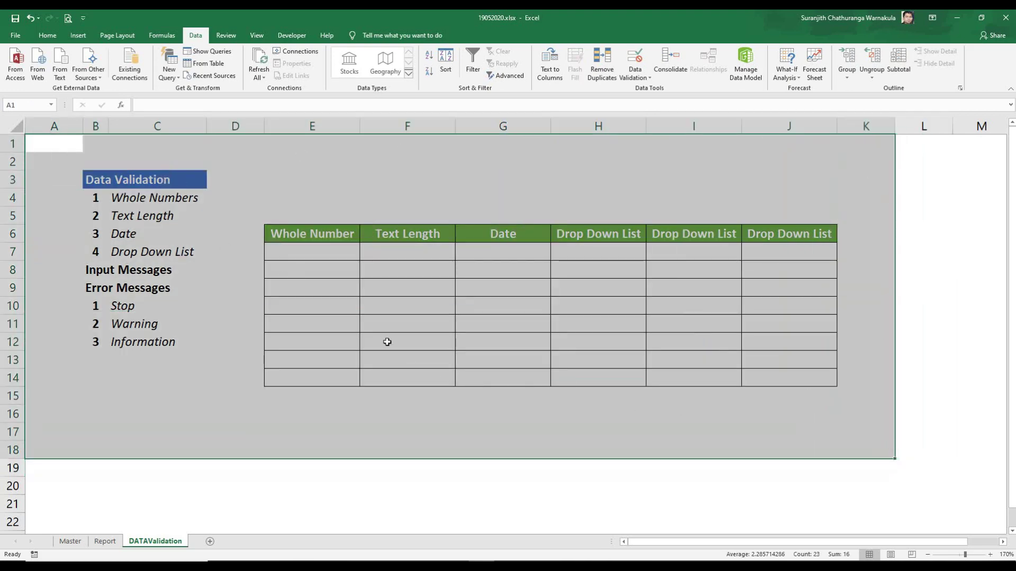
left_click(317, 251)
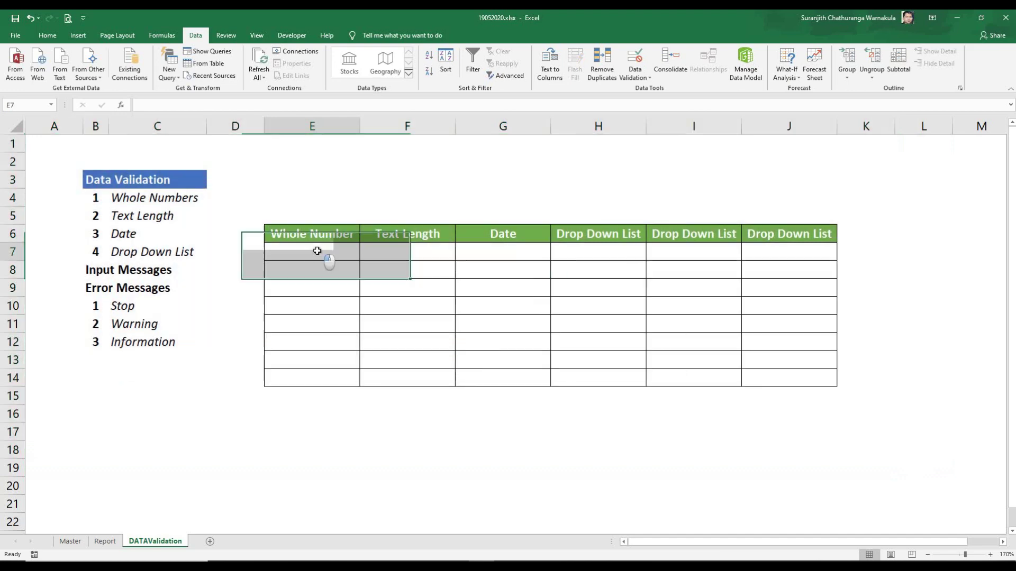
left_click_drag(317, 251, 315, 369)
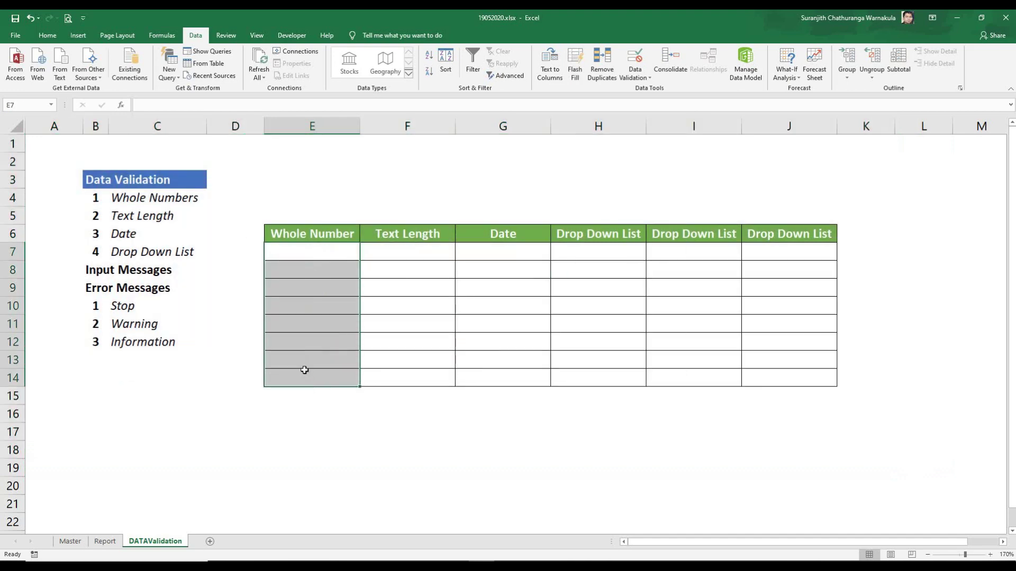
left_click(636, 59)
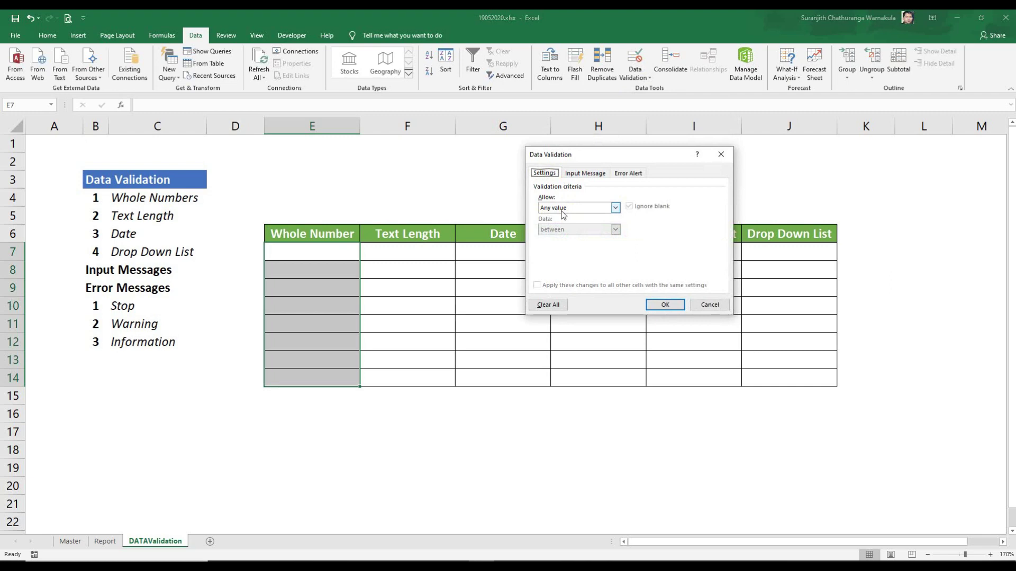
Step: Restrict entries to whole numbers, first trying a less-than limit of 18
left_click(573, 210)
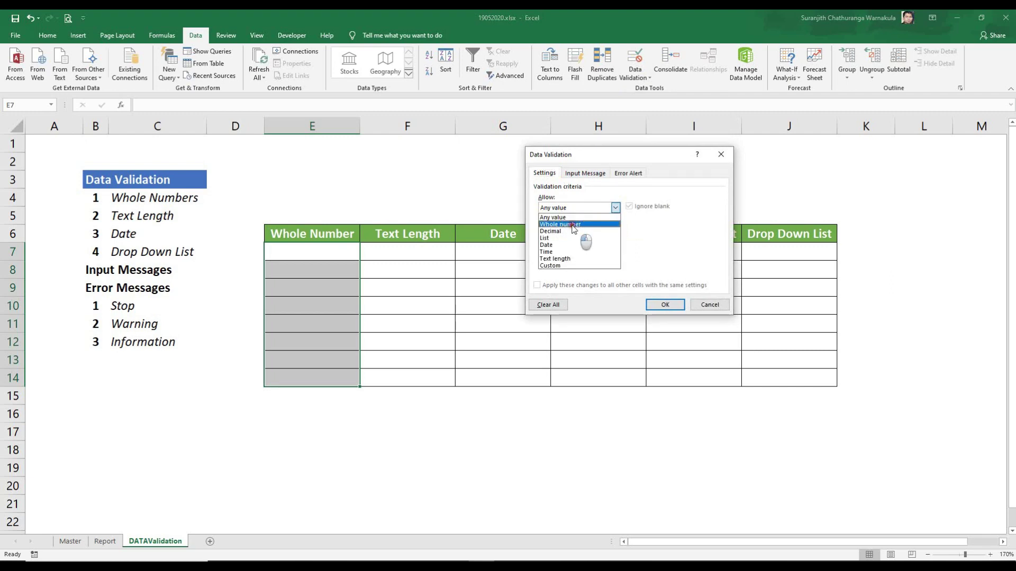
left_click(573, 225)
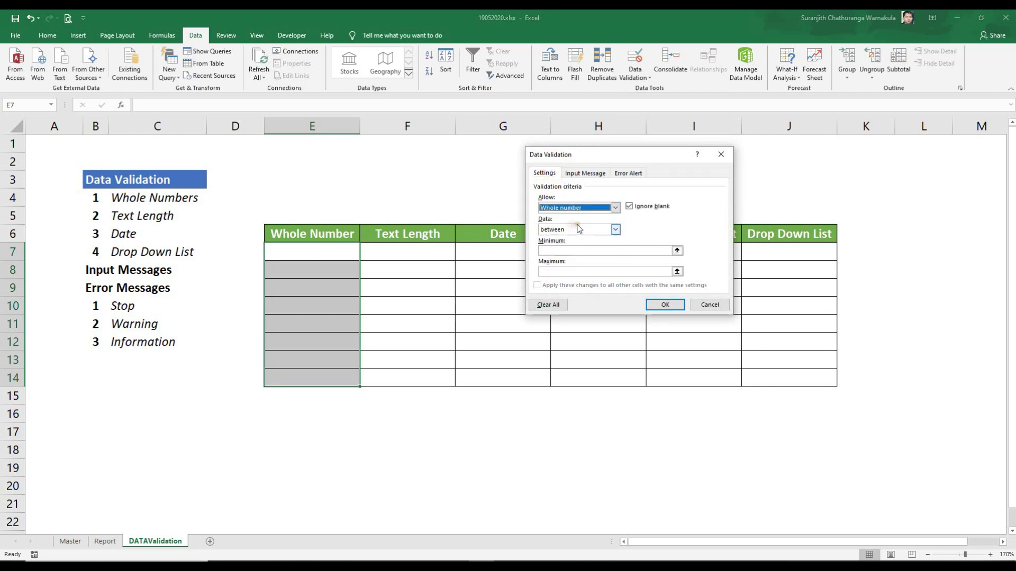
left_click(615, 229)
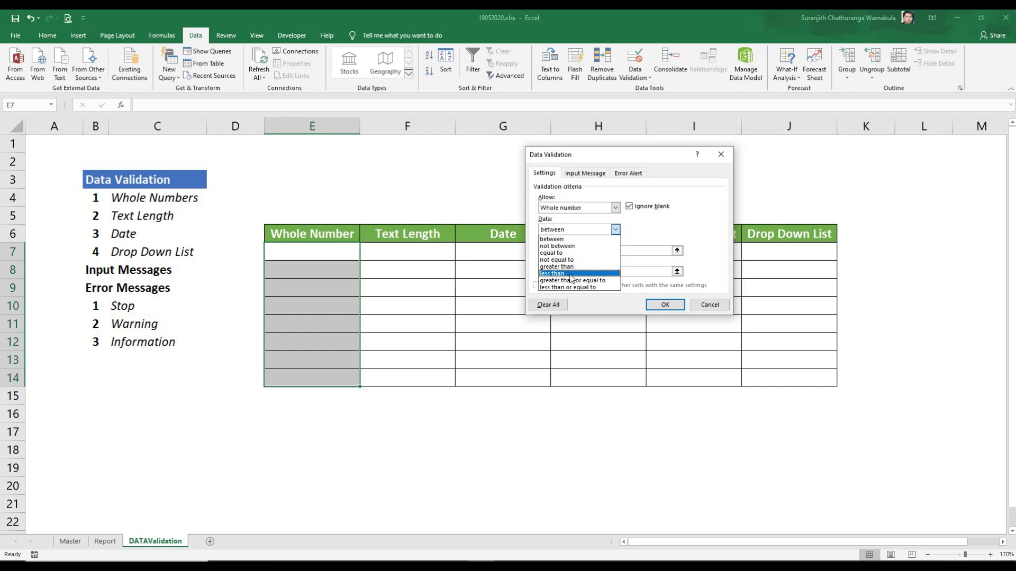
left_click(570, 274)
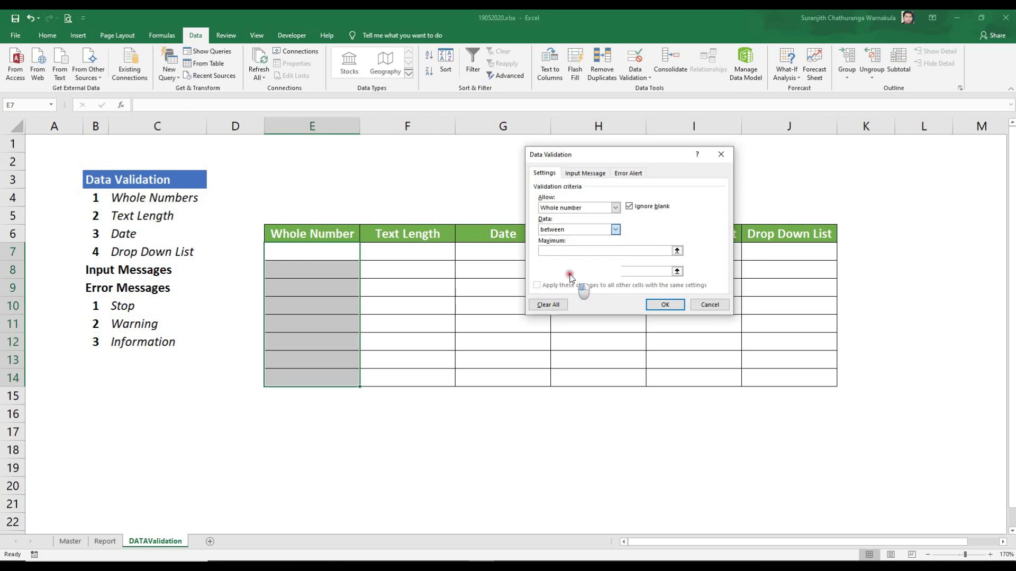
left_click(553, 251)
type("18")
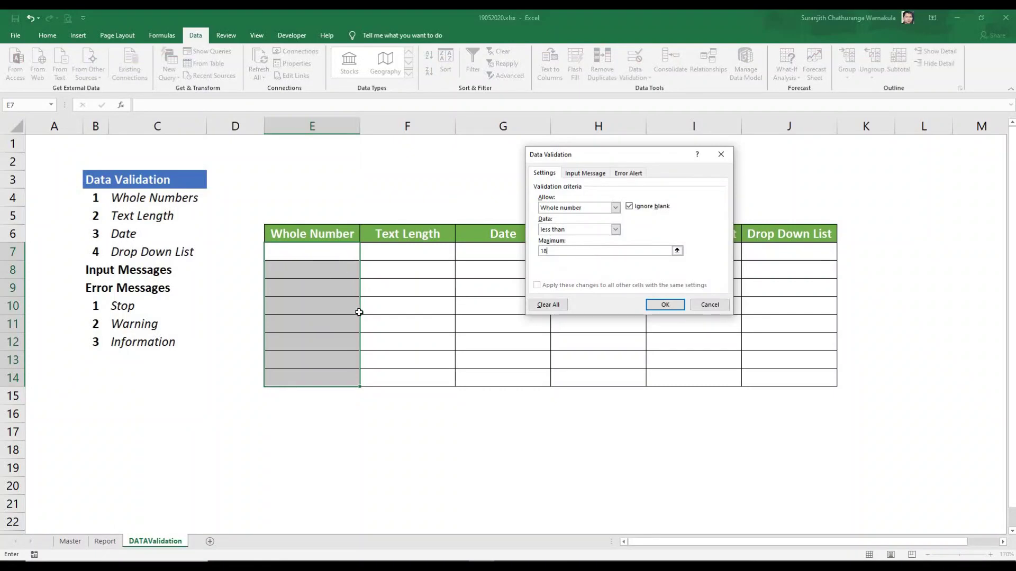
Step: Use the between condition with minimum 1 and maximum 1000, and apply the rule
left_click(615, 229)
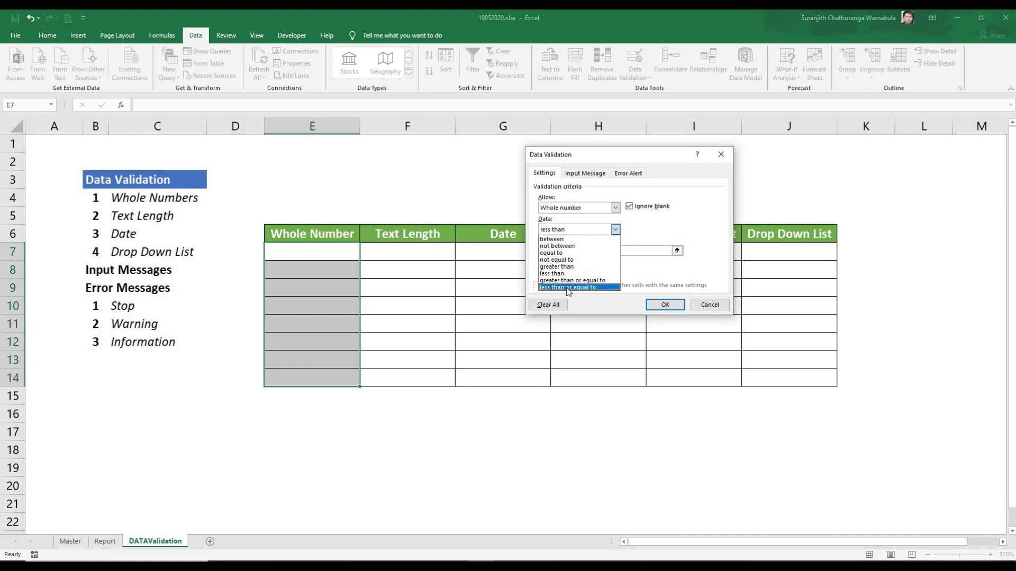
left_click(564, 239)
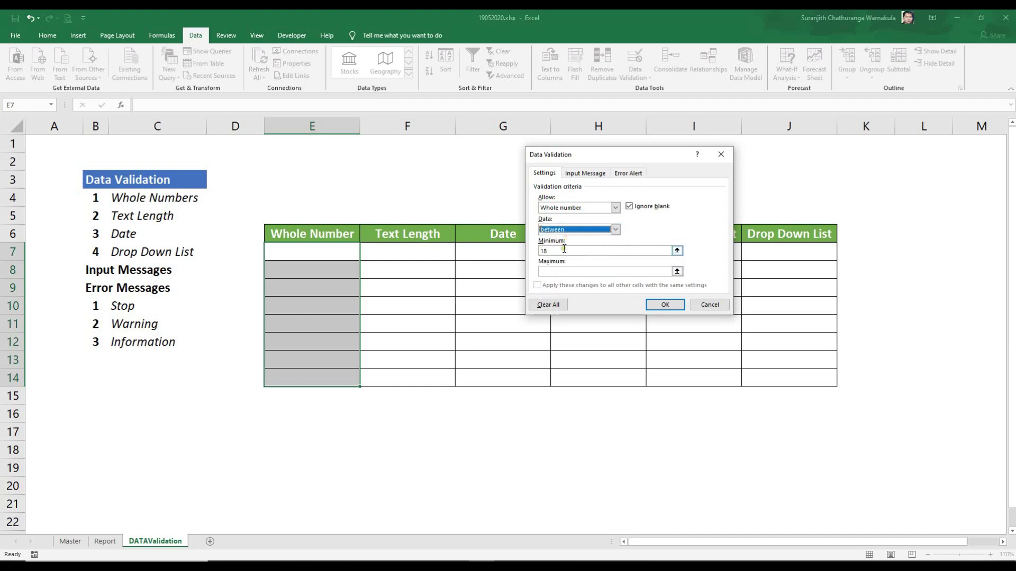
left_click(564, 248)
key("BackSpace")
left_click(561, 272)
type("1")
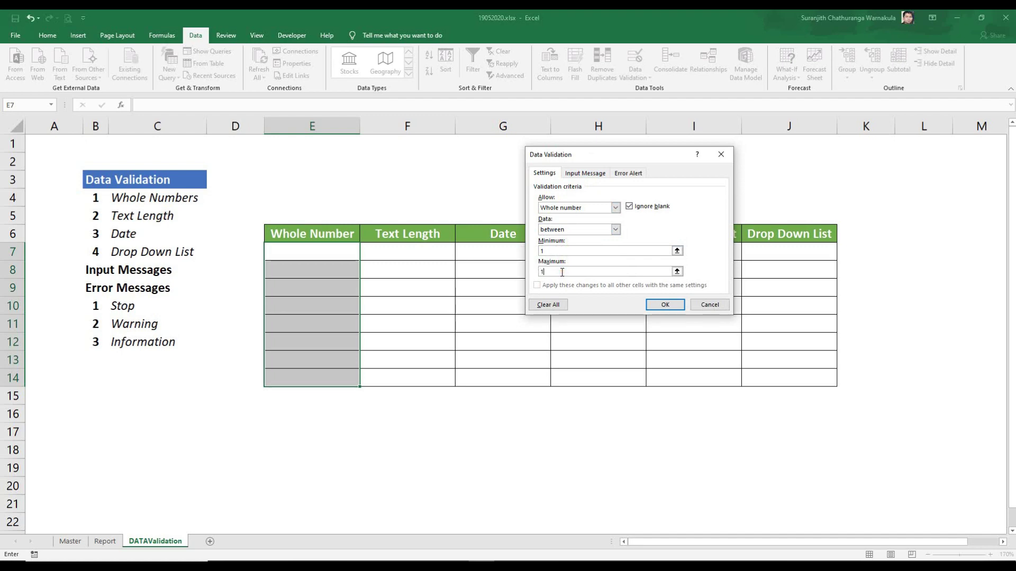
type("000")
left_click(661, 305)
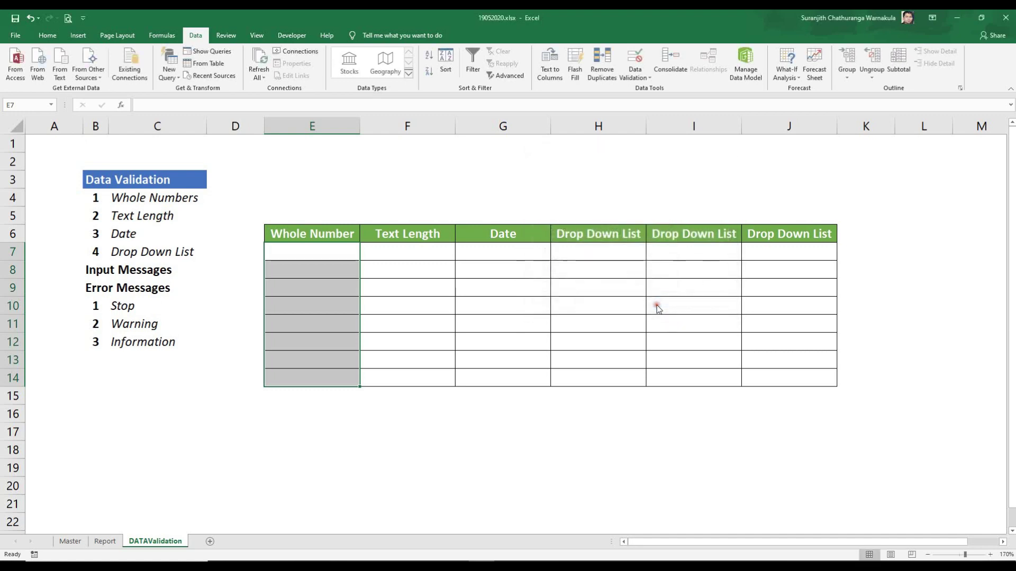
Step: Enter test values 1, 999, 1000 and 1001 from E7 down to probe the upper limit
left_click(408, 321)
left_click(324, 252)
type("1")
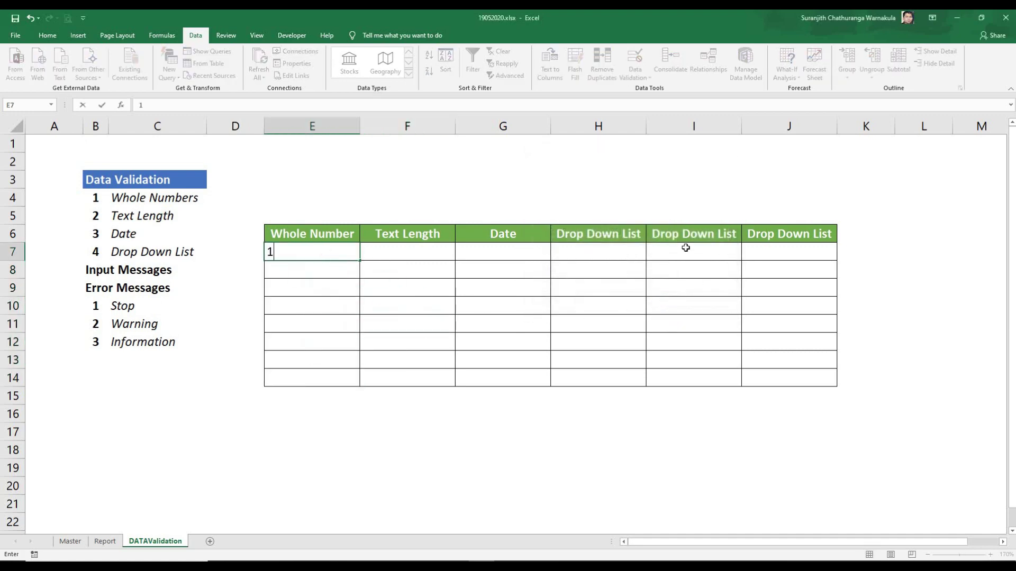
key("Return")
type("999")
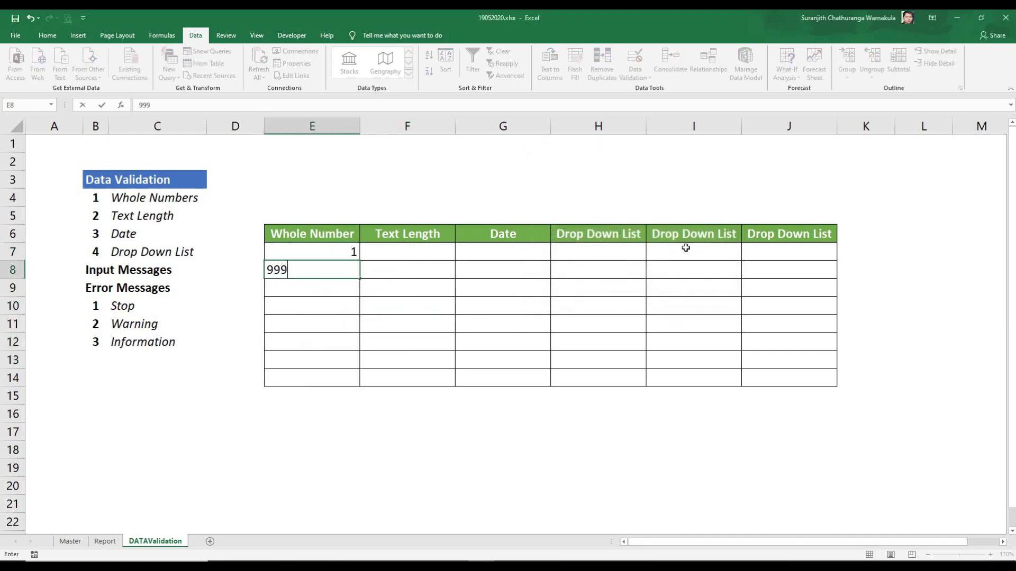
key("Return")
type("100")
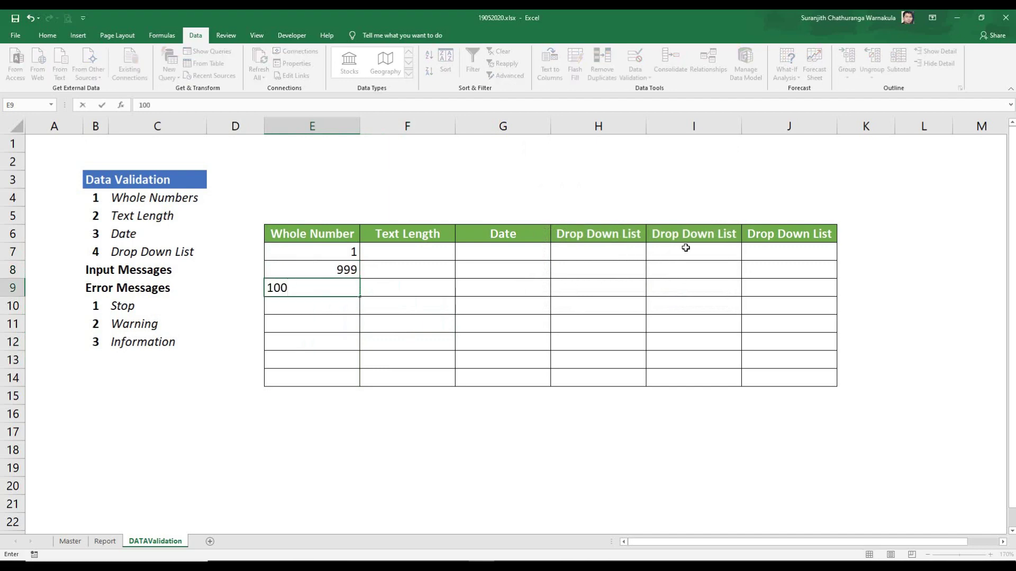
type("0")
key("Return")
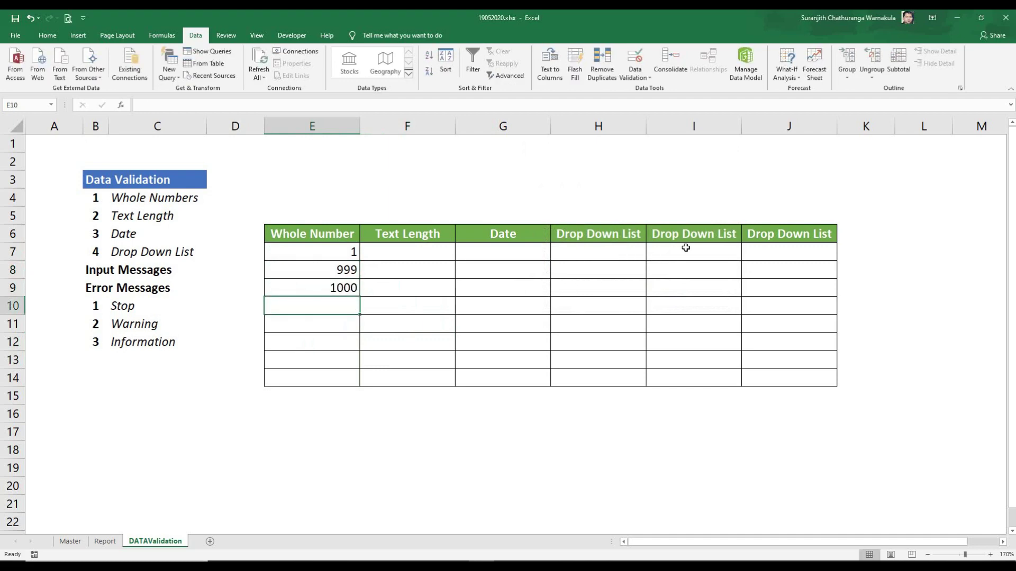
type("1001")
key("Return")
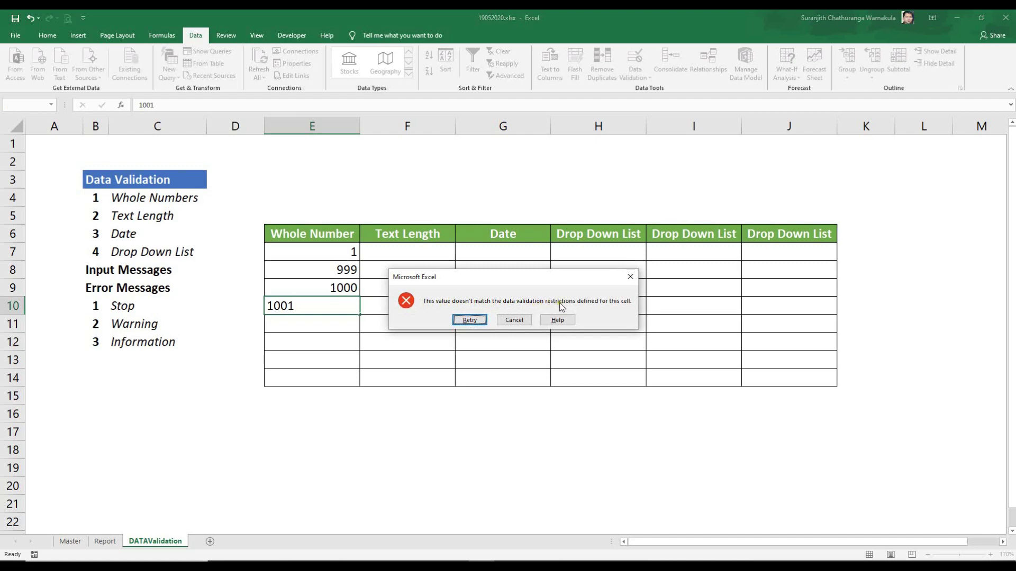
Step: Enter 50 in E10, then test 0 below the lower limit and cancel it
left_click(469, 320)
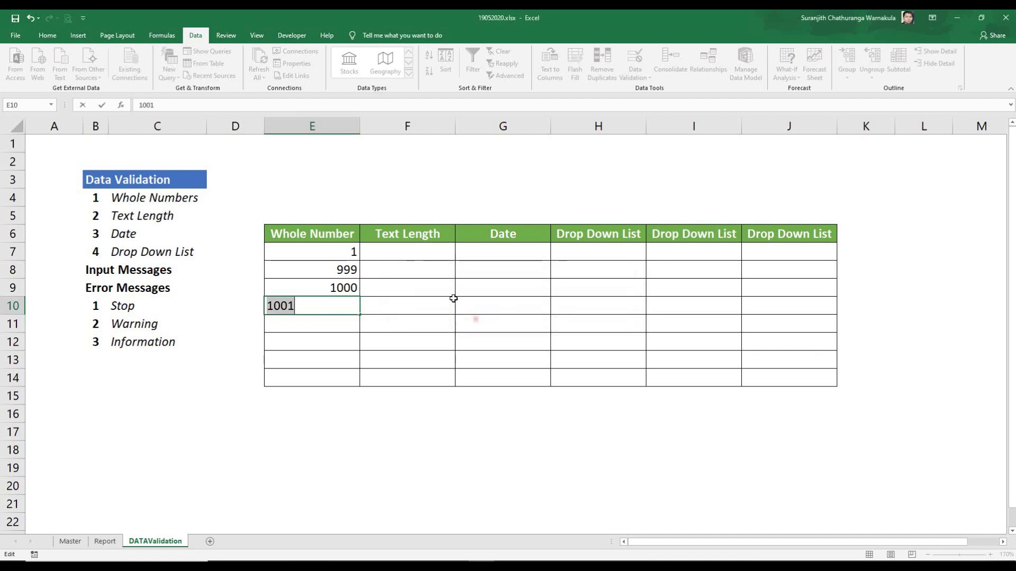
type("50")
key("Return")
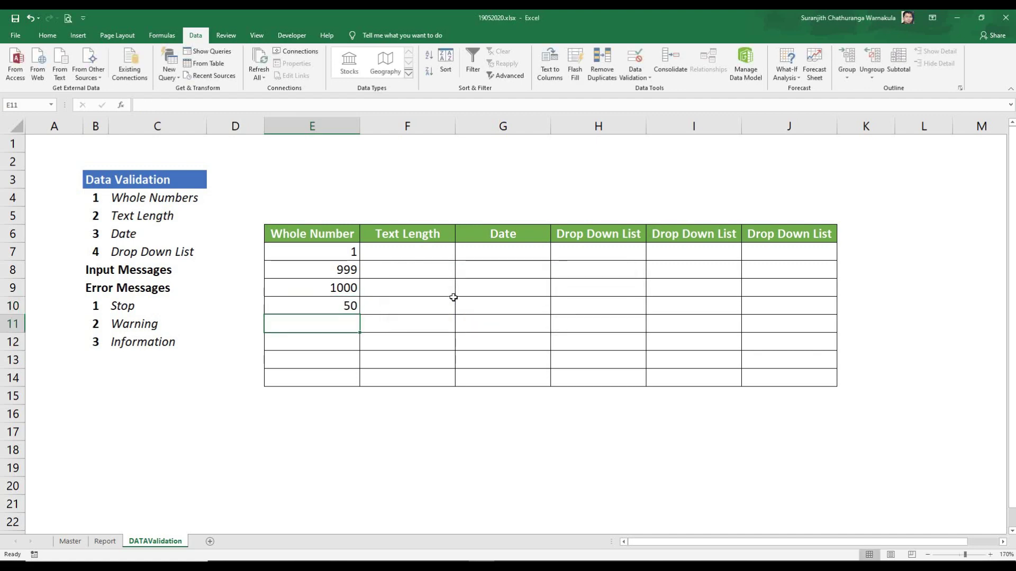
type("0")
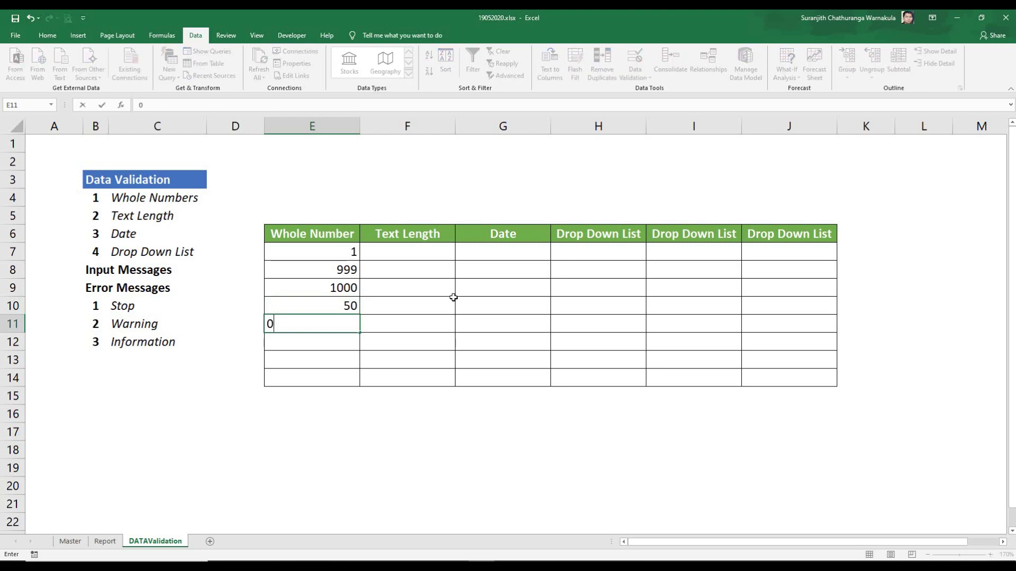
key("Return")
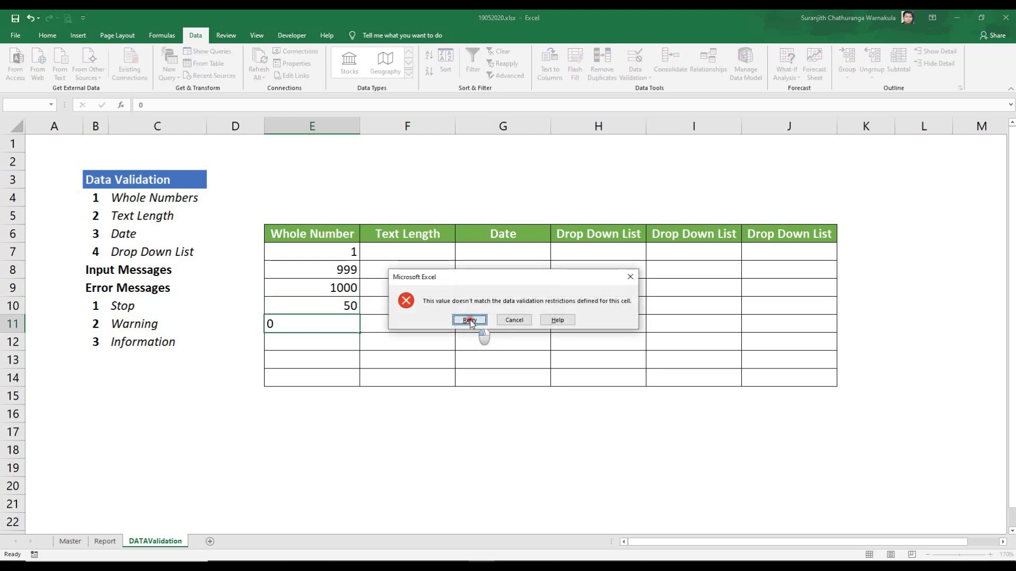
left_click(470, 320)
key("Escape")
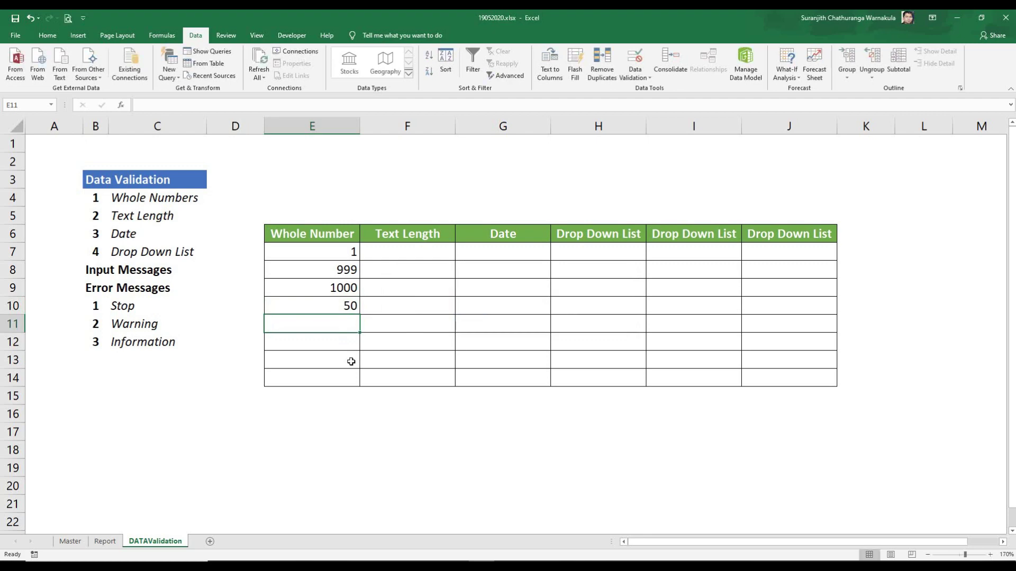
Step: Enter 52 in E11 and 60 in E12
type("52")
key("Return")
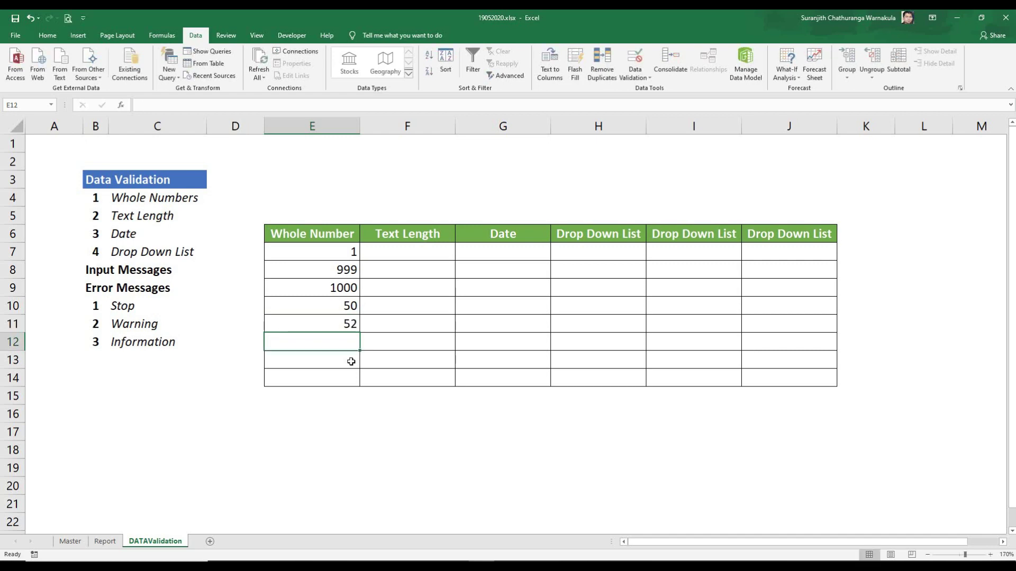
type("60")
key("Return")
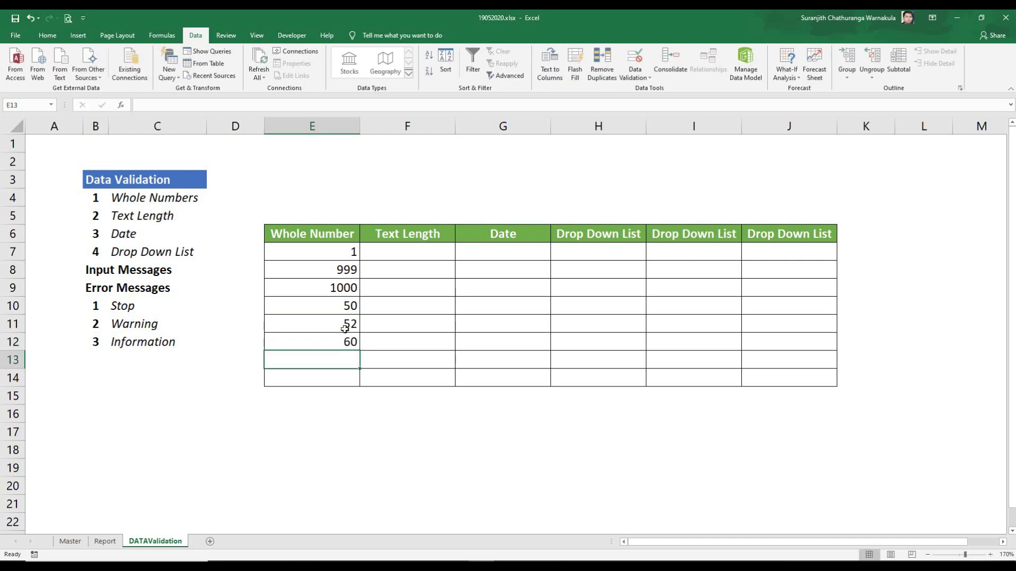
Step: Select the Text Length cells and set Data Validation to allow Text length
left_click_drag(348, 253, 337, 375)
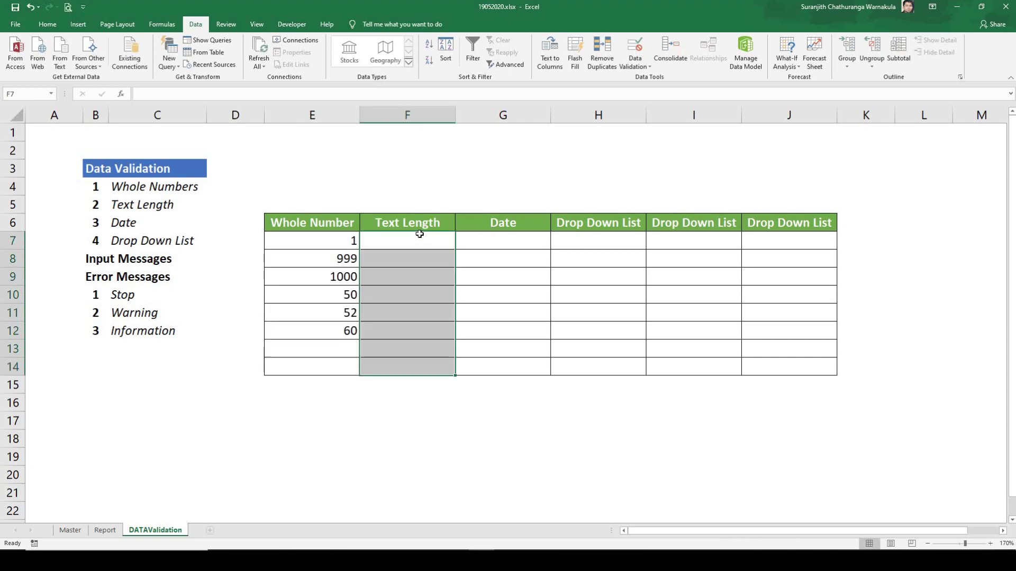
left_click(633, 69)
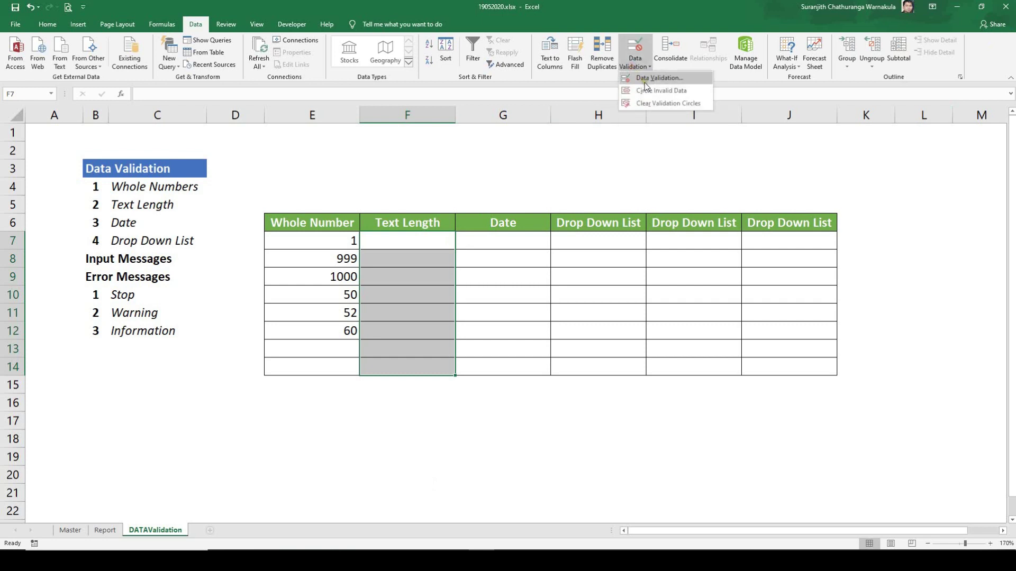
left_click(645, 79)
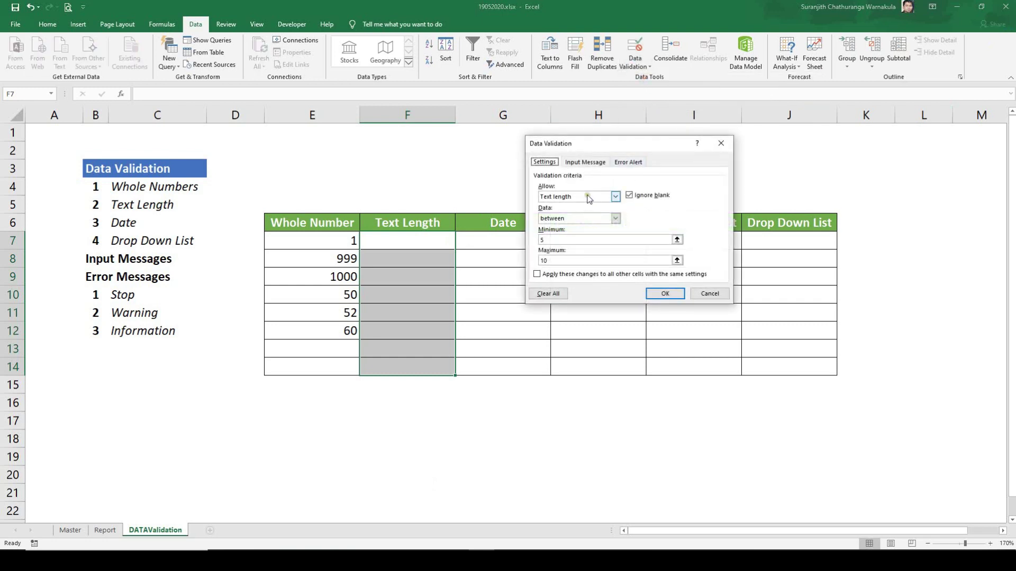
left_click(614, 197)
left_click(575, 226)
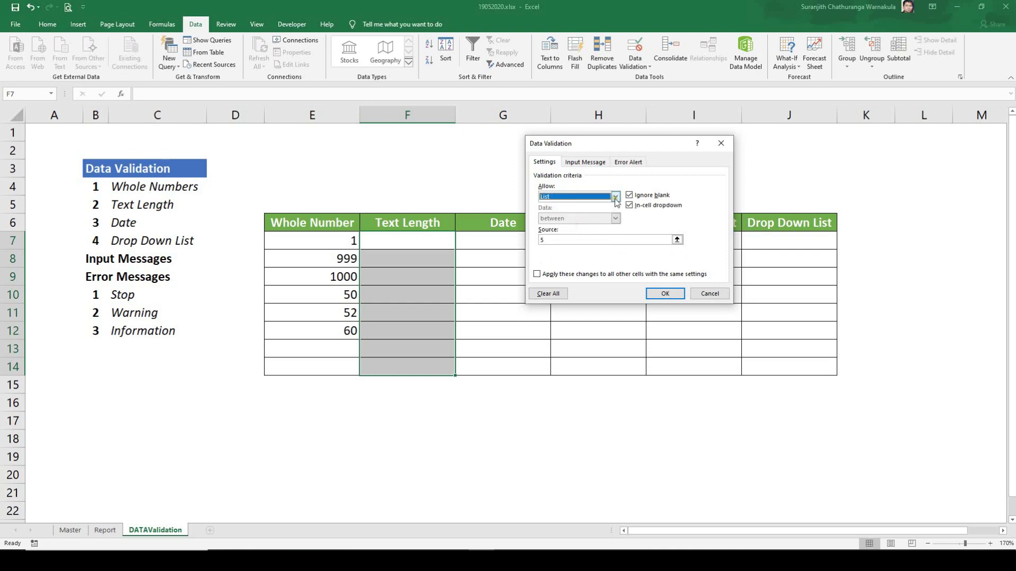
left_click(615, 196)
left_click(566, 247)
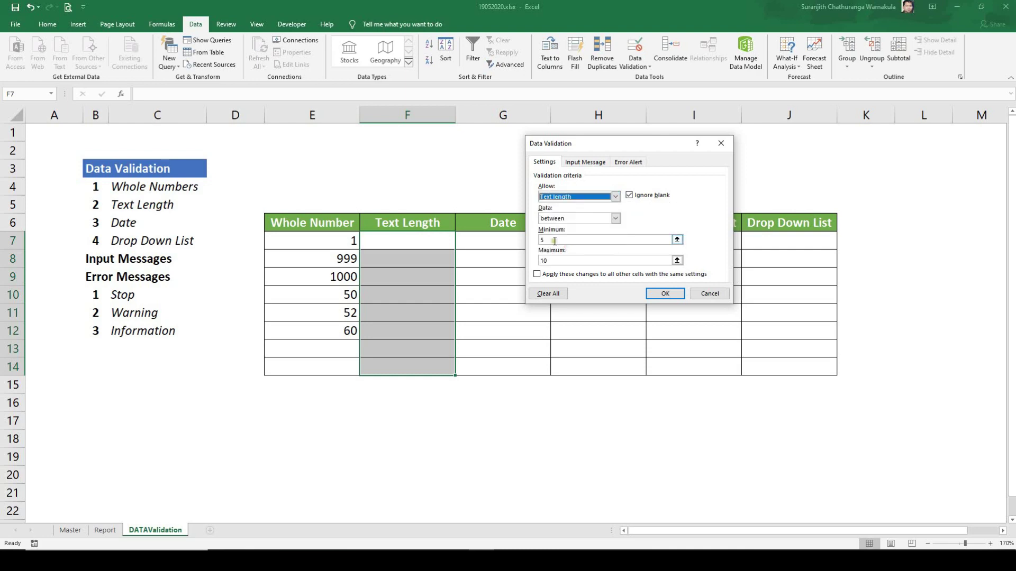
Step: Require the length to equal 5 and apply the rule
left_click(553, 240)
left_click(615, 218)
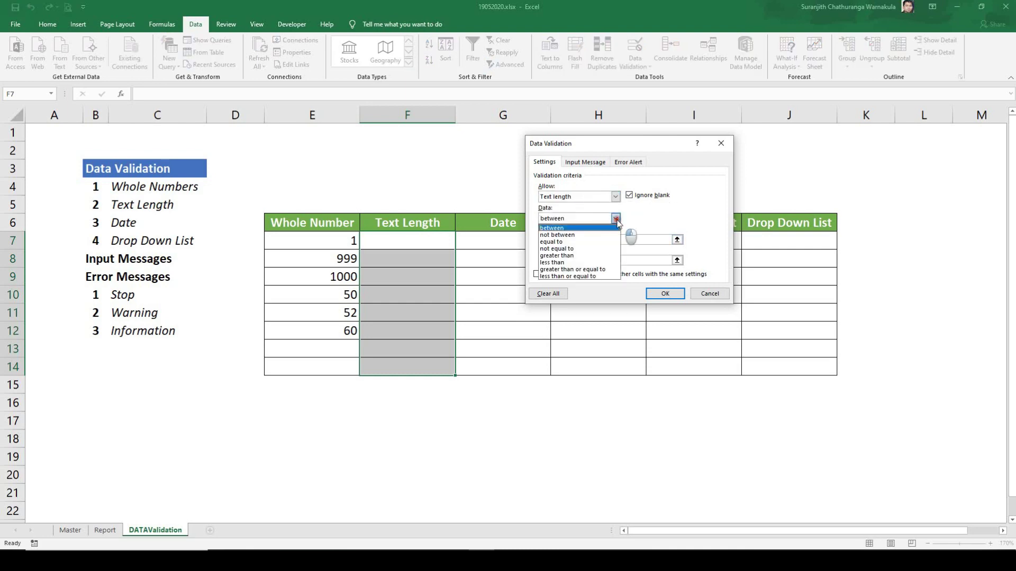
left_click(579, 241)
left_click(564, 240)
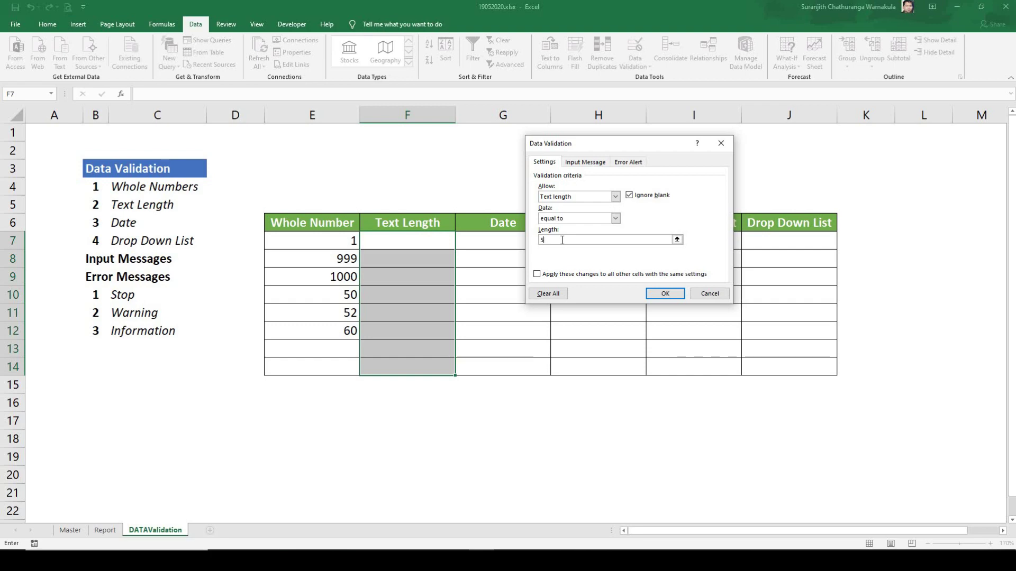
left_click(665, 294)
left_click(409, 246)
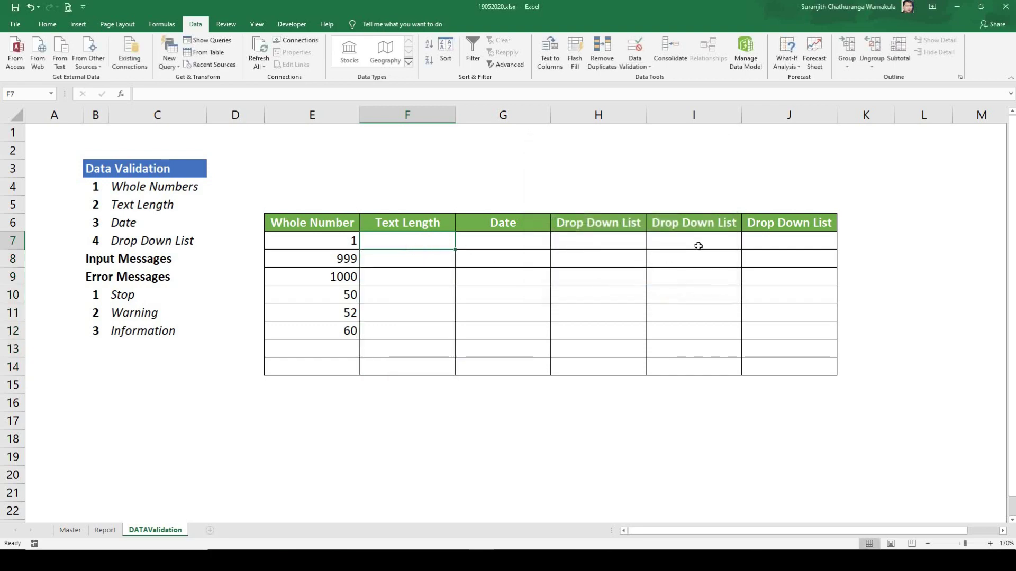
Step: Have abcdef rejected and shortened to abcde in F7, then see 1 refused in F8
type("abcd")
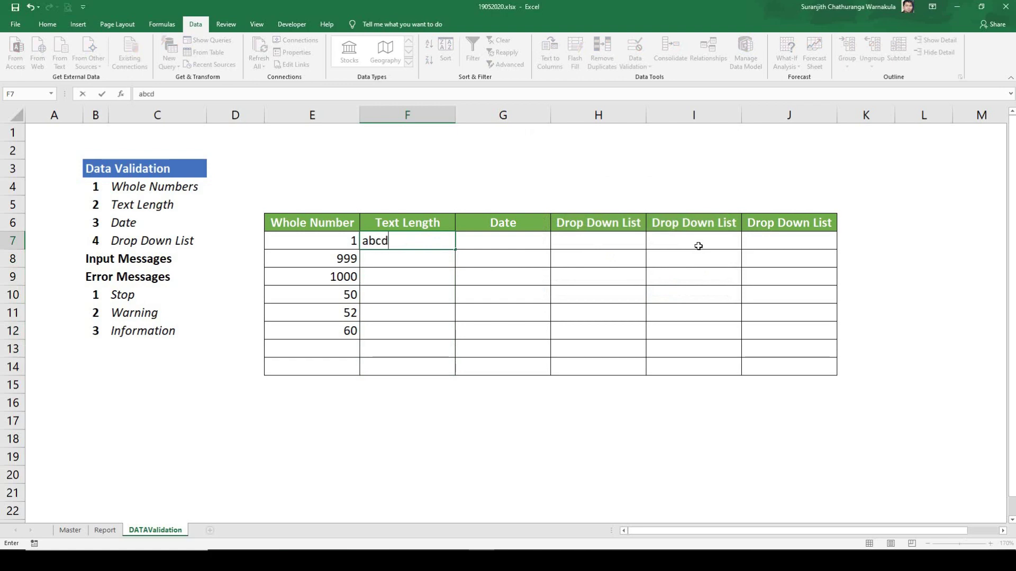
type("ef")
key("Return")
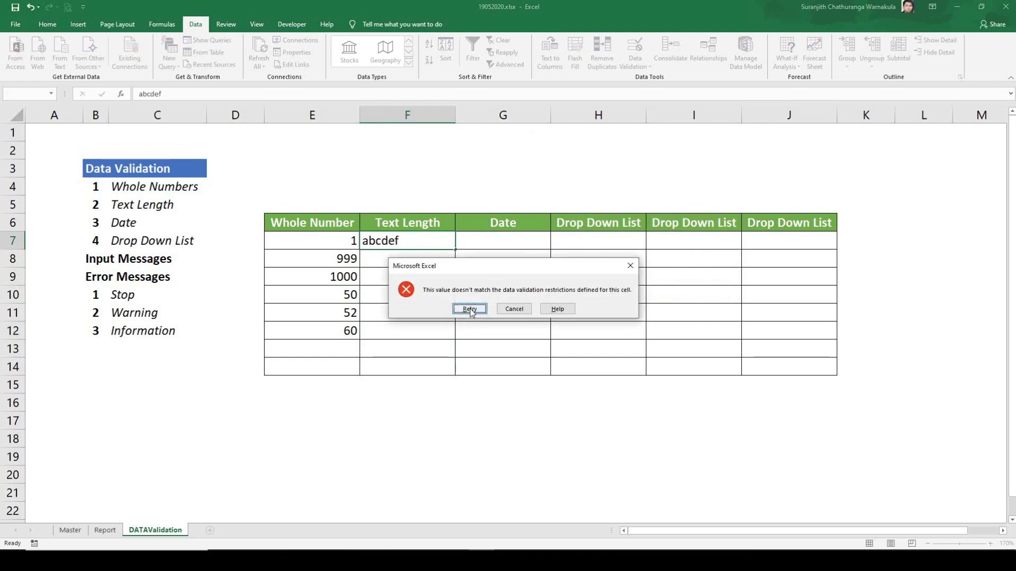
left_click(470, 309)
key("End")
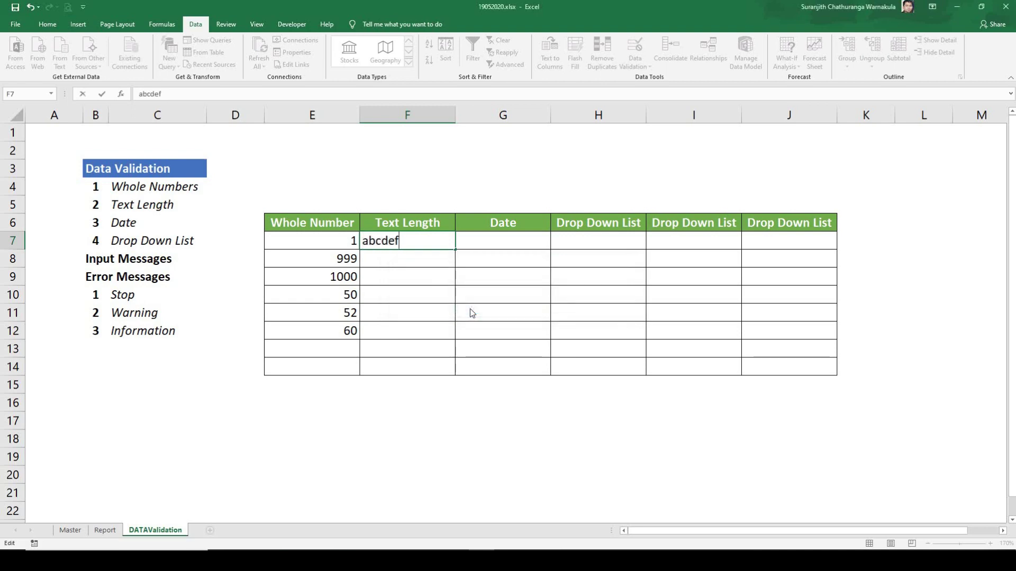
key("BackSpace")
key("Return")
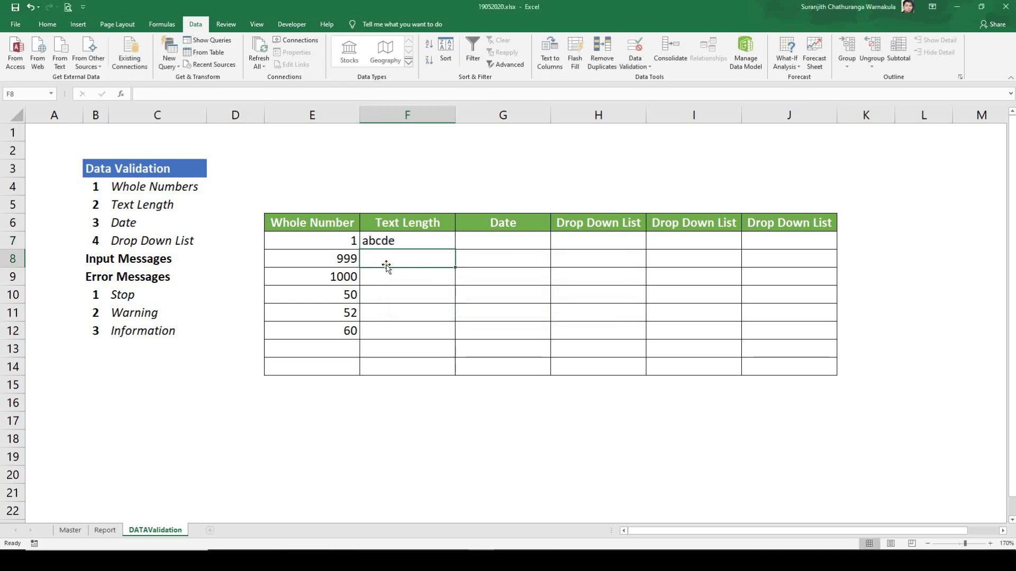
type("1")
key("Return")
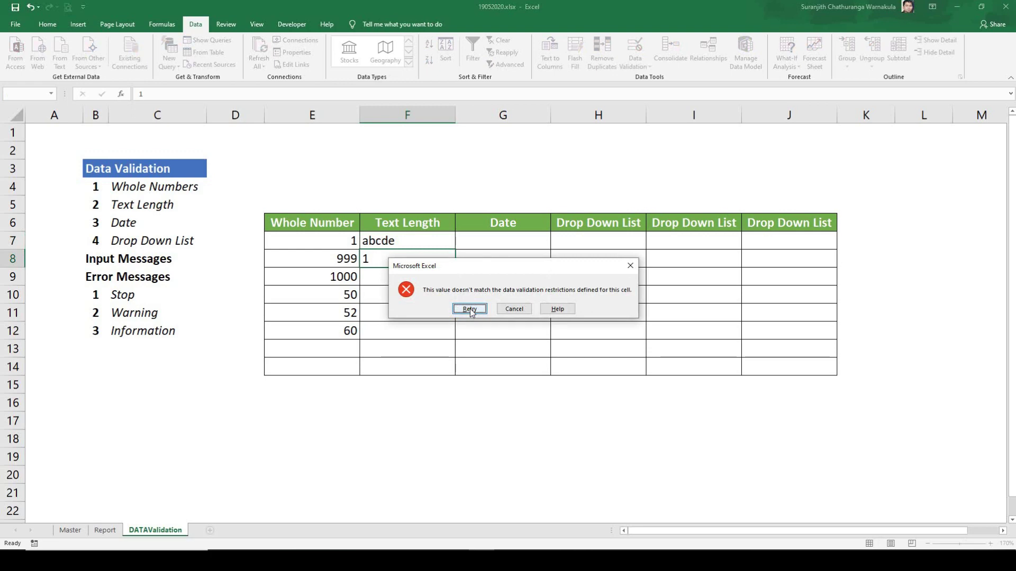
key("Escape")
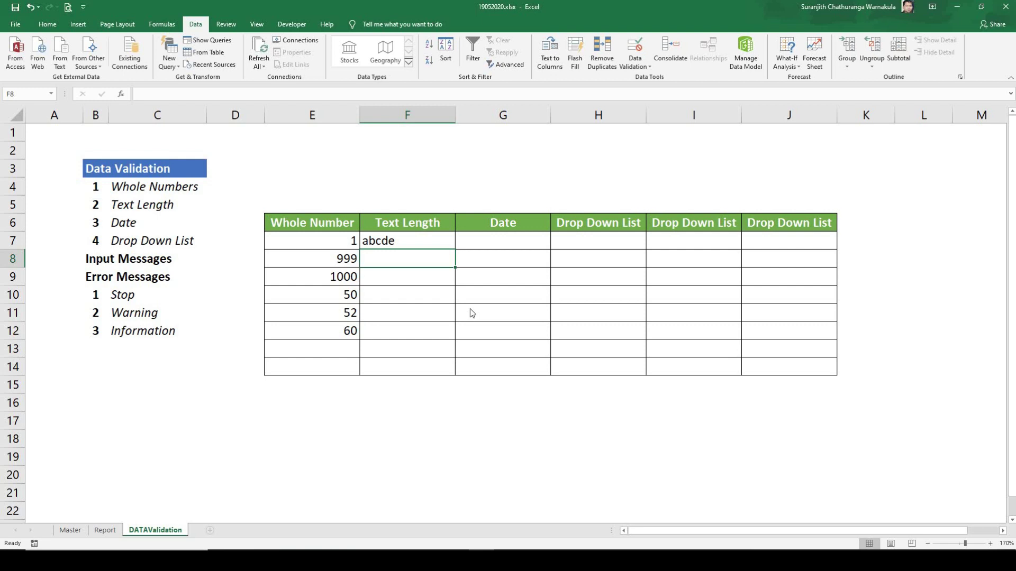
Step: Change the Text Length rule to between 1 and 10 characters
left_click_drag(434, 240, 418, 365)
left_click(645, 67)
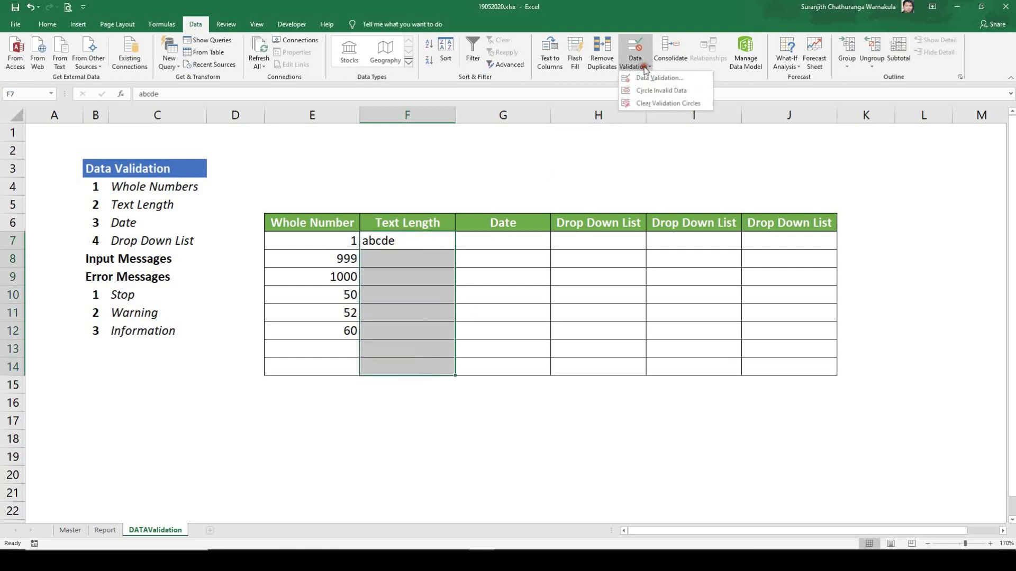
left_click(658, 78)
left_click(579, 218)
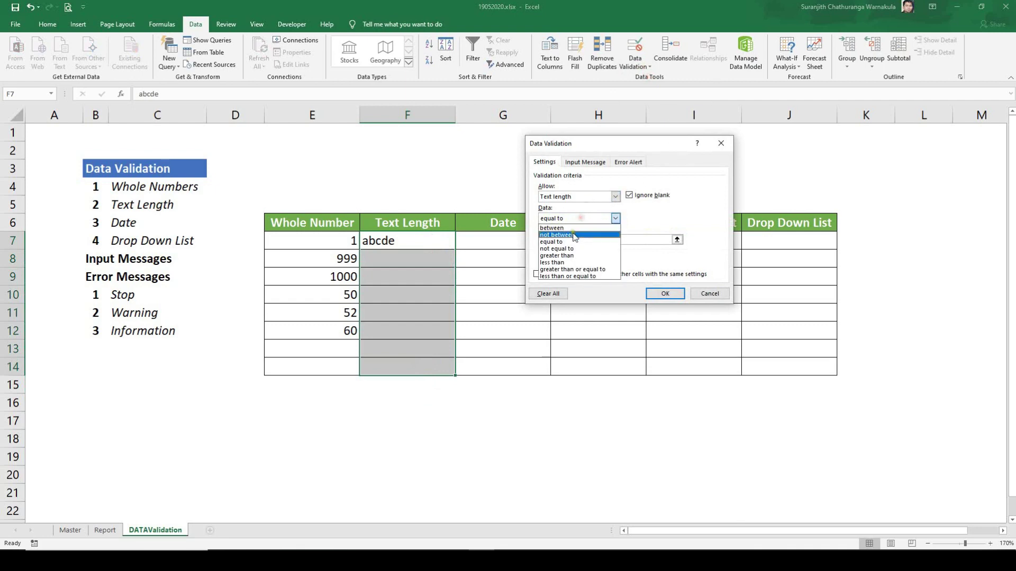
left_click(571, 228)
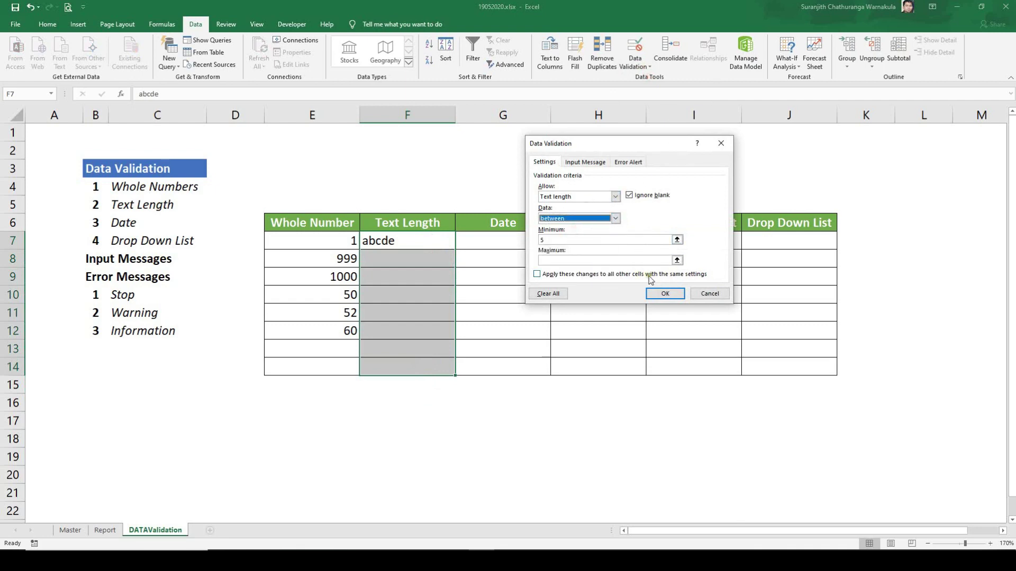
left_click(568, 240)
key("BackSpace")
type("1")
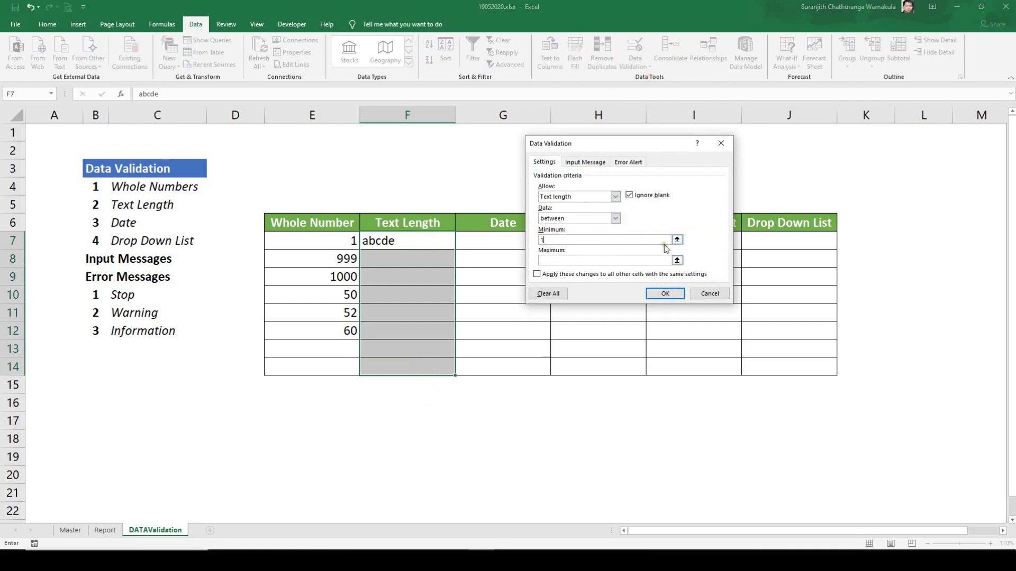
left_click(567, 259)
type("10")
left_click(665, 293)
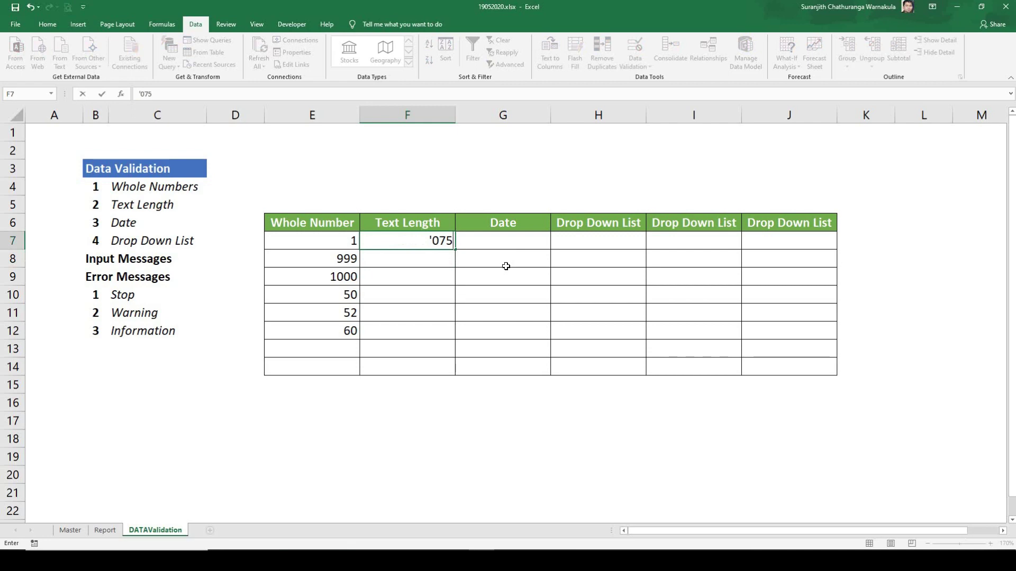
Step: Enter two ten-digit phone numbers as text, with a leading apostrophe, in F7 and F8
key("Return")
key("Up")
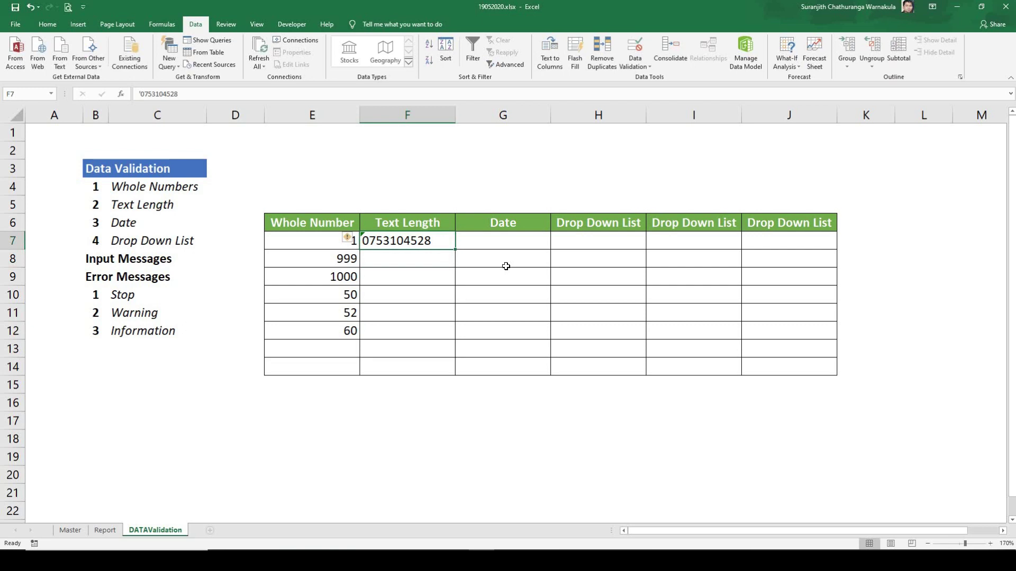
key("Return")
type("'")
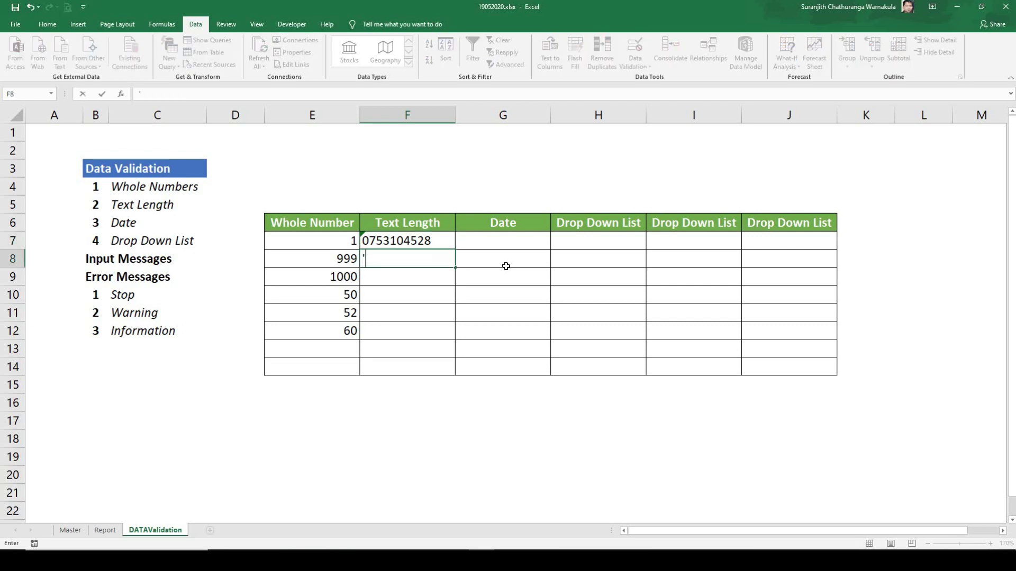
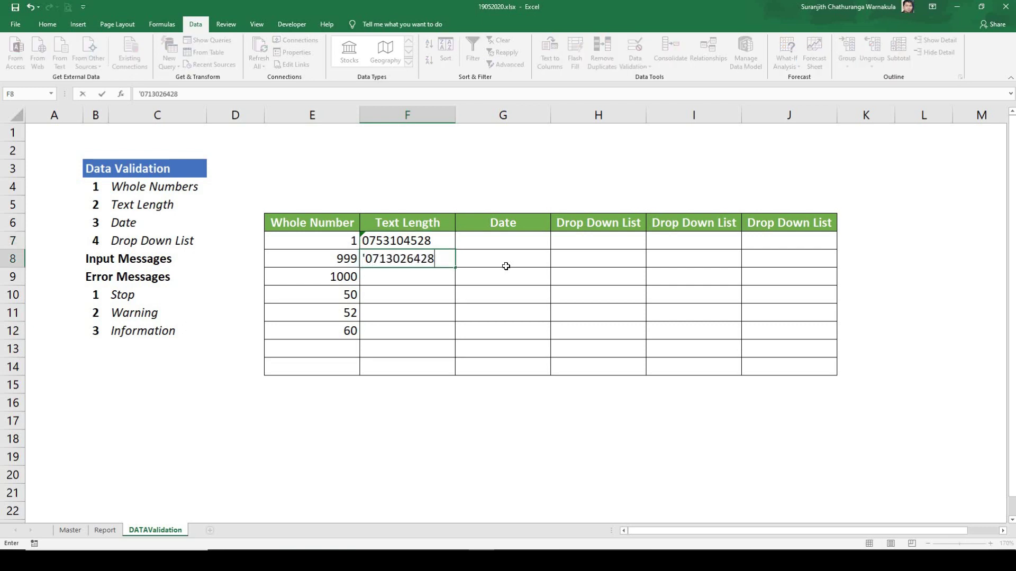
key("Return")
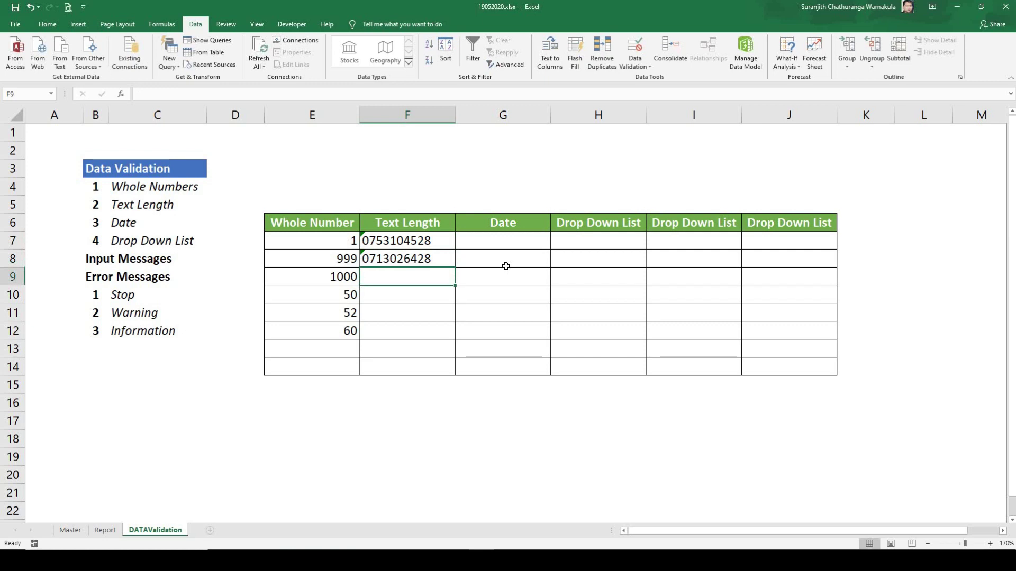
left_click(492, 295)
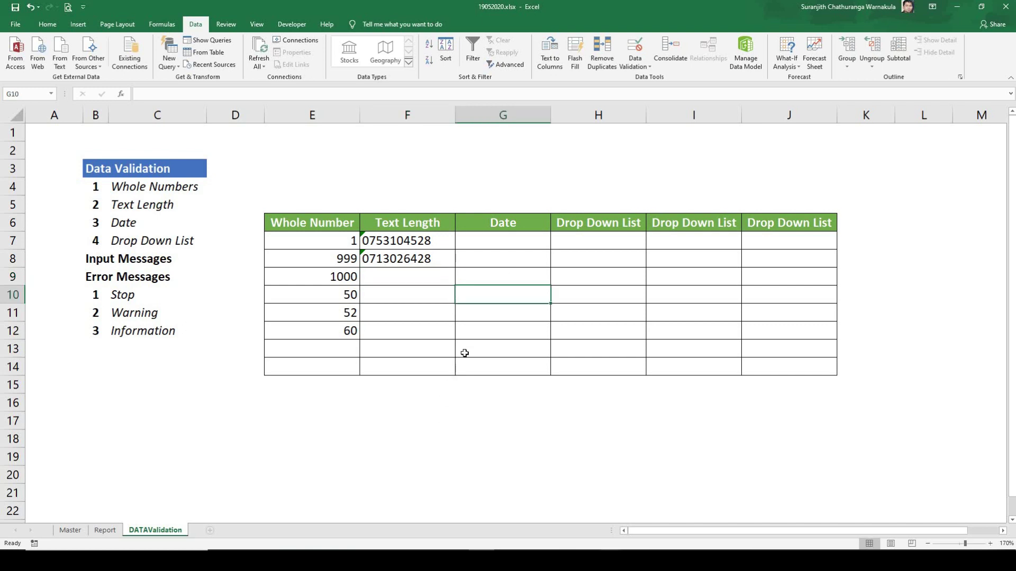
Step: Format G7:G14 with the Date category in the 14-Mar-2012 style
left_click_drag(497, 242, 489, 366)
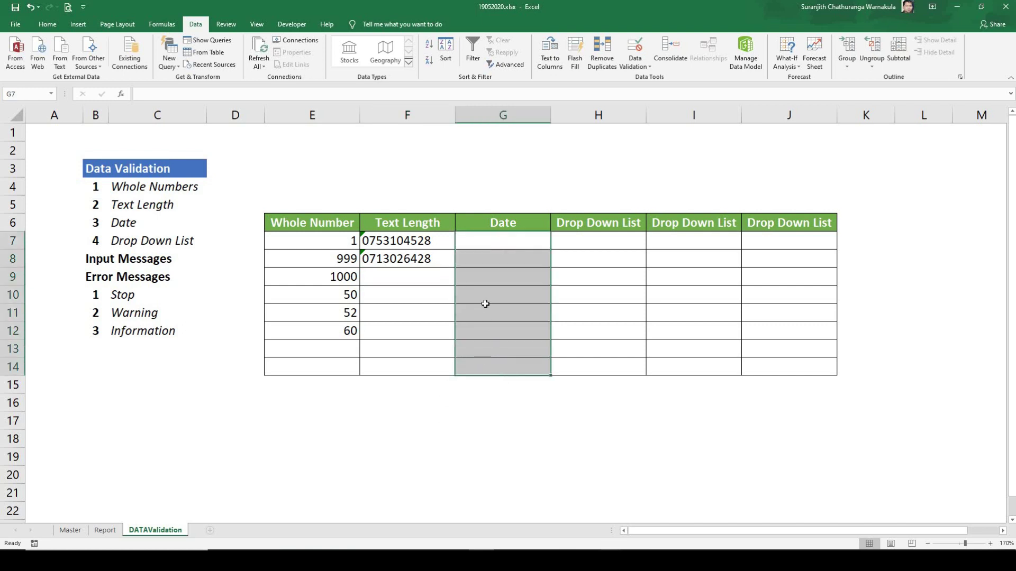
right_click(501, 244)
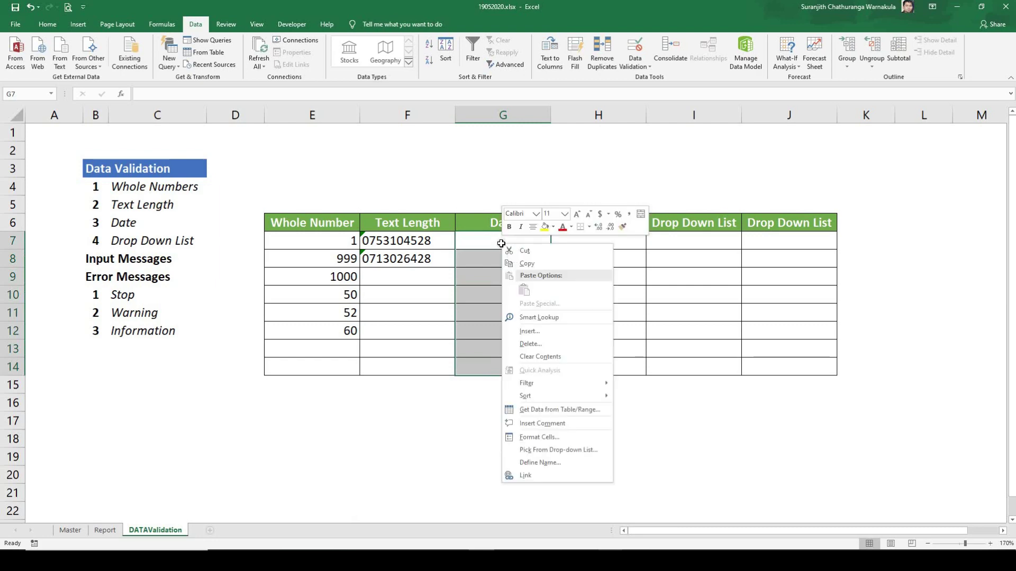
left_click(562, 439)
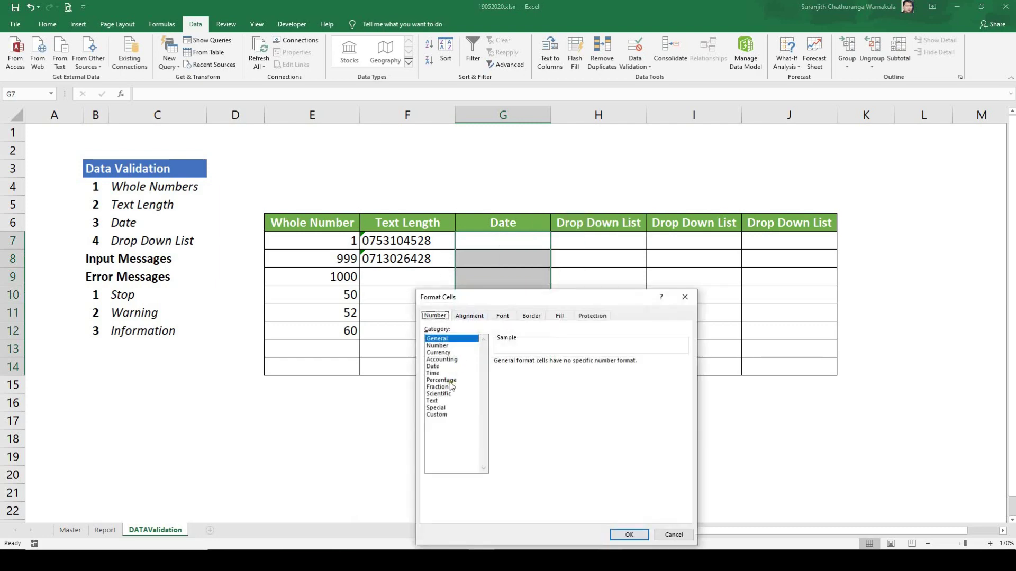
left_click(435, 366)
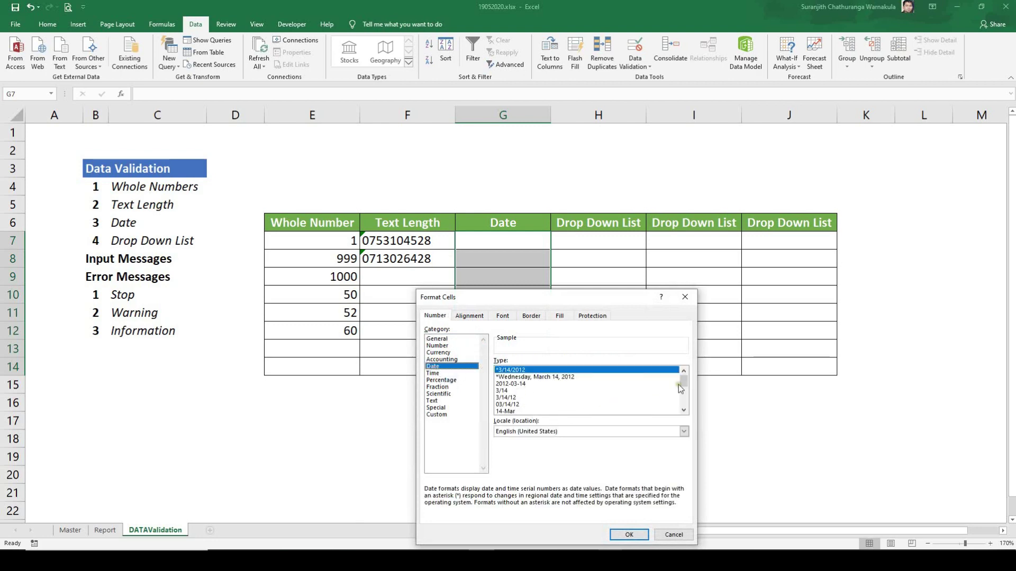
left_click_drag(684, 382, 684, 406)
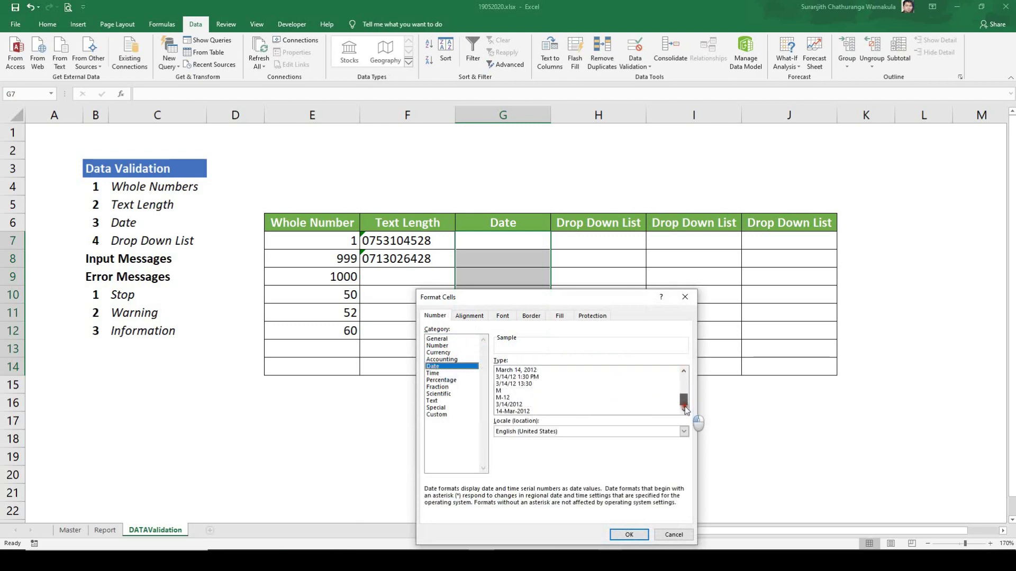
left_click(540, 411)
left_click(630, 535)
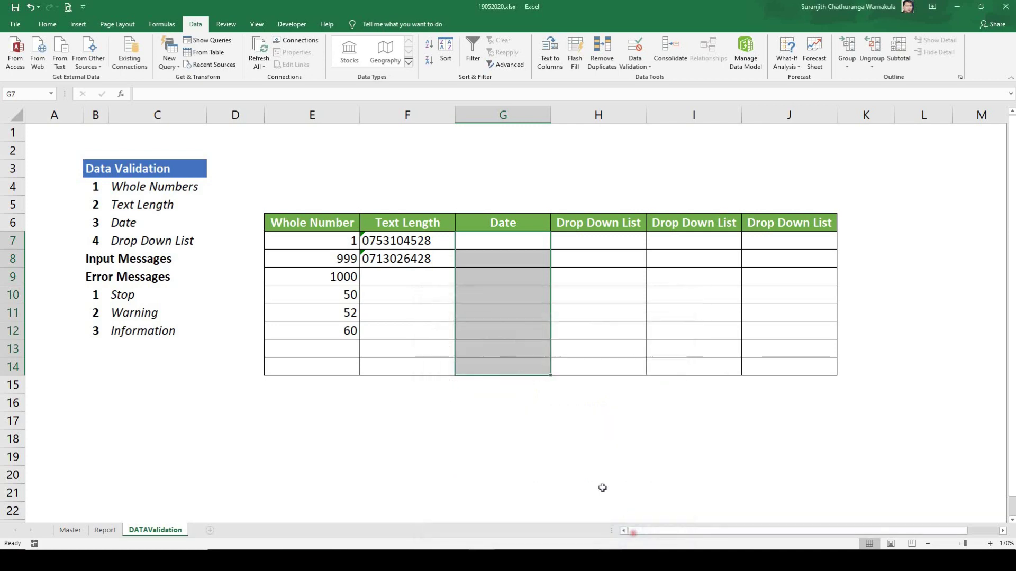
Step: Extend the Date cells' validation to all of G7:G14, keeping Allow set to Date
left_click(643, 66)
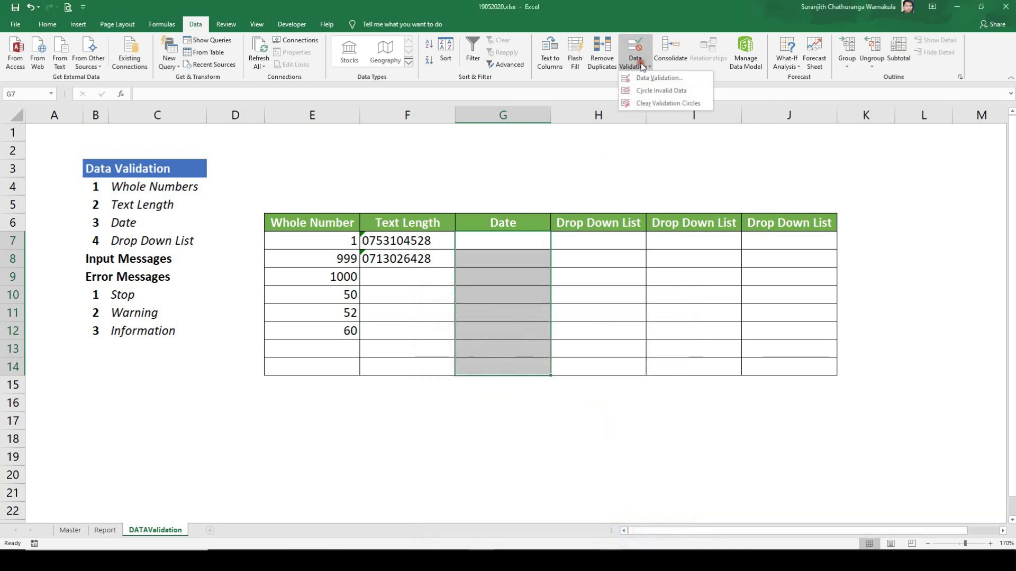
left_click(645, 77)
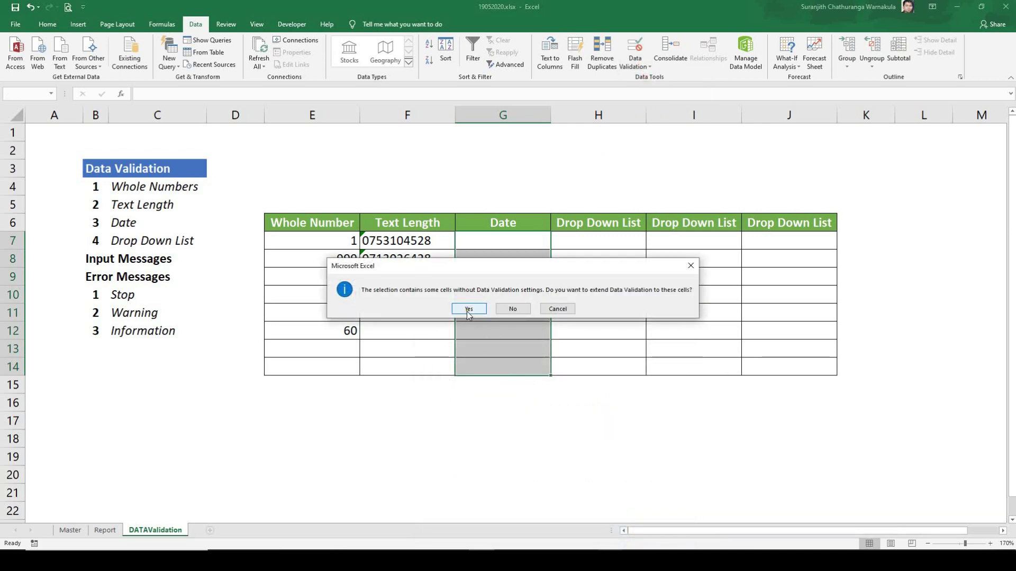
left_click(468, 309)
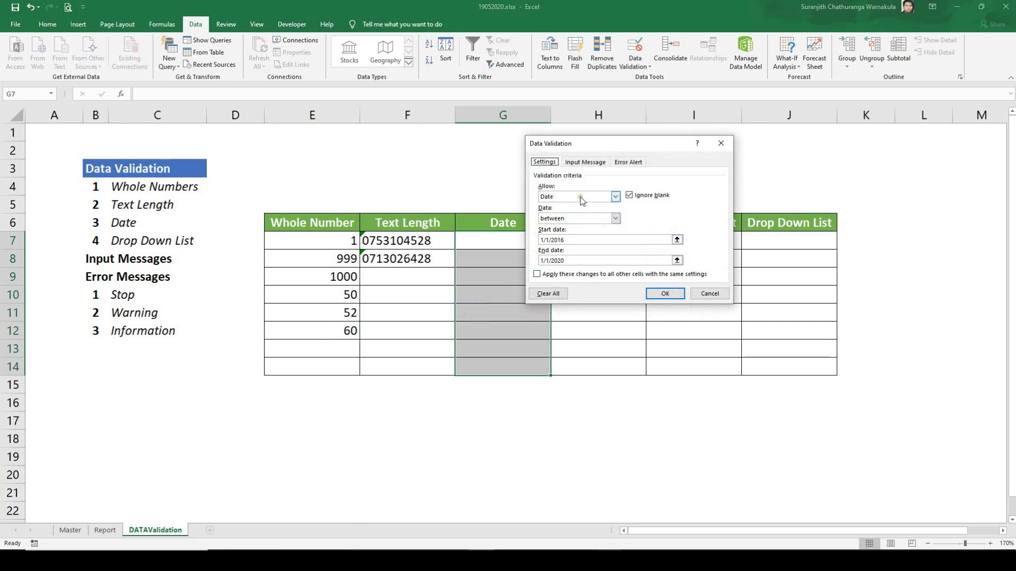
left_click(582, 197)
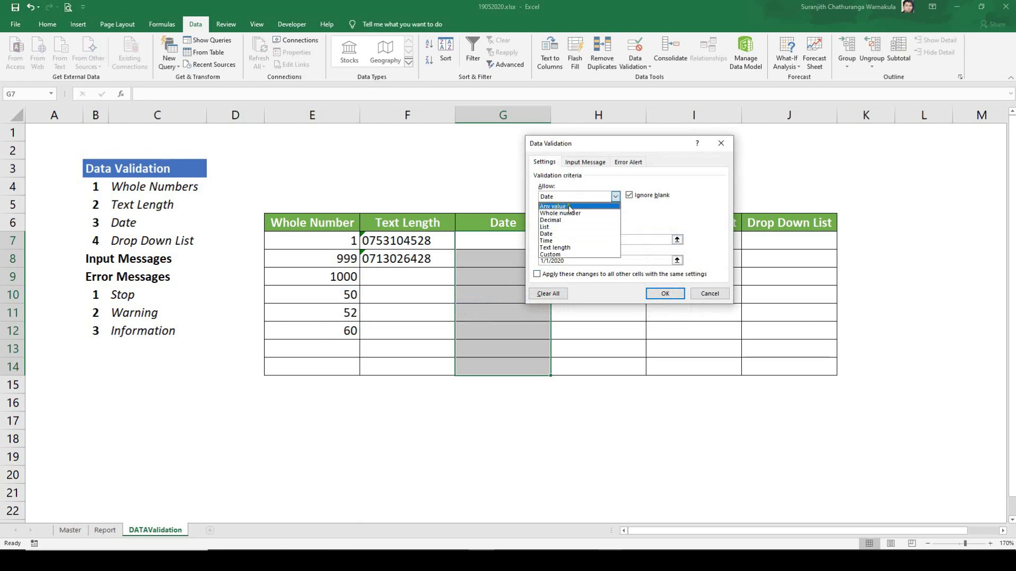
left_click(564, 233)
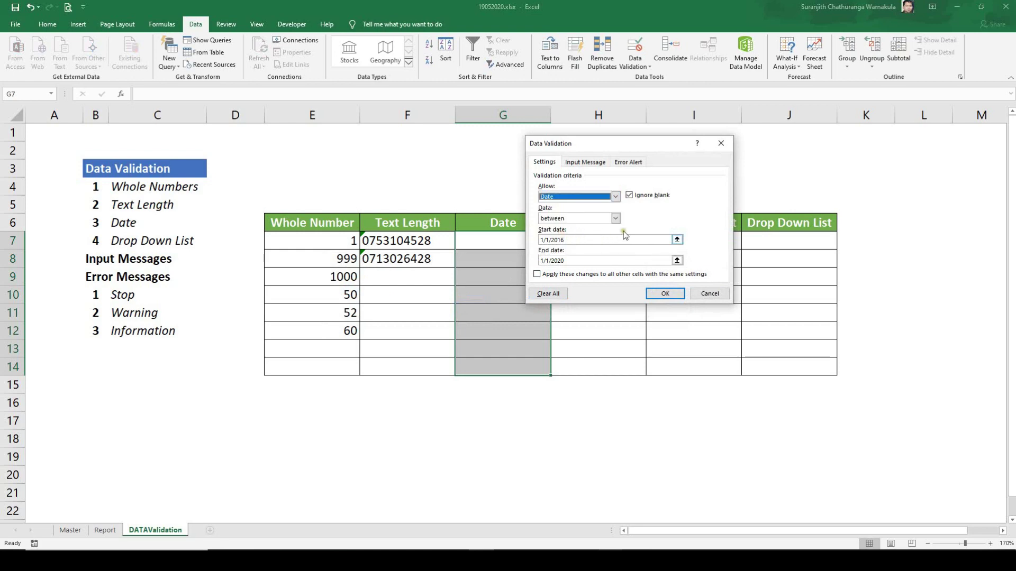
Step: Set the start date to 1/1/2020 and replace the rejected end date 31/12/20
left_click(569, 240)
left_click_drag(569, 240, 539, 241)
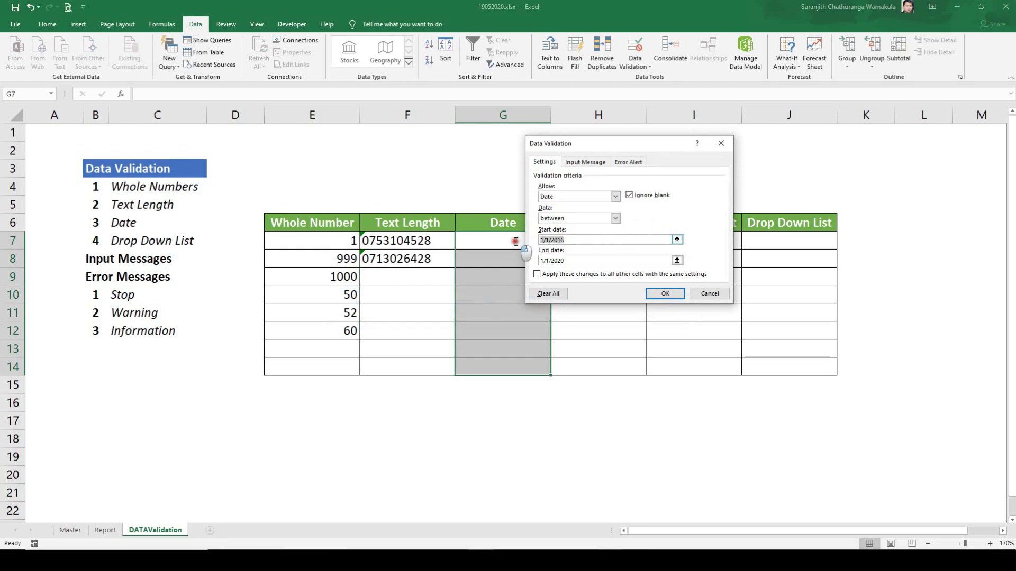
type("1/1/2020")
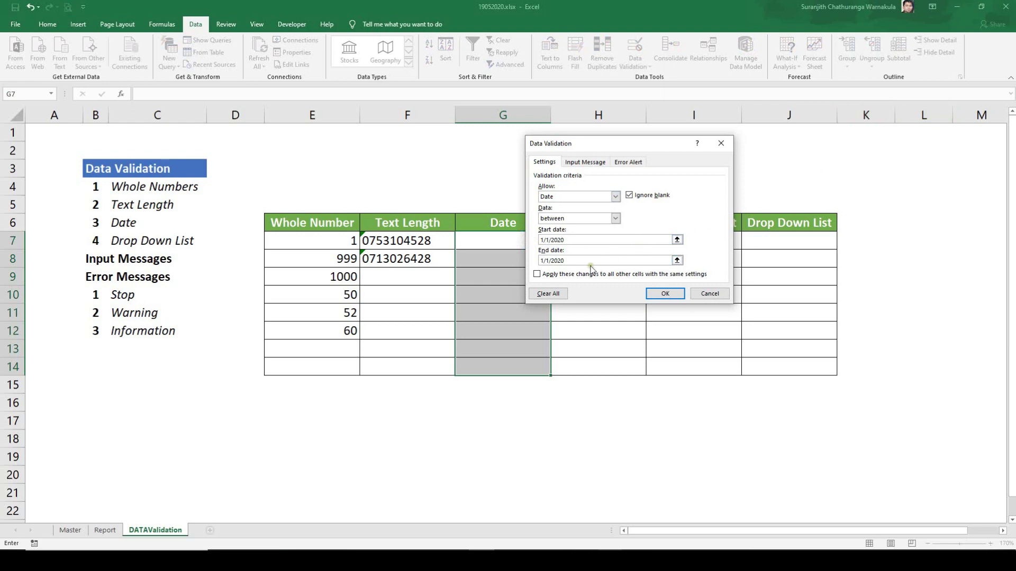
left_click_drag(577, 260, 482, 227)
type("31/12/20")
key("Return")
key("Return")
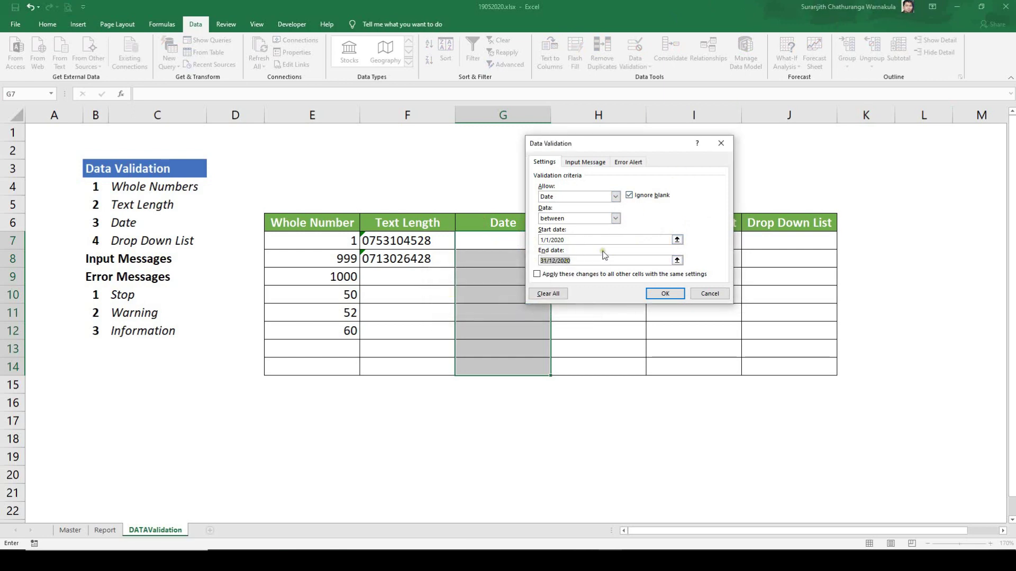
key("BackSpace")
type("1/1/20")
type("20")
key("Return")
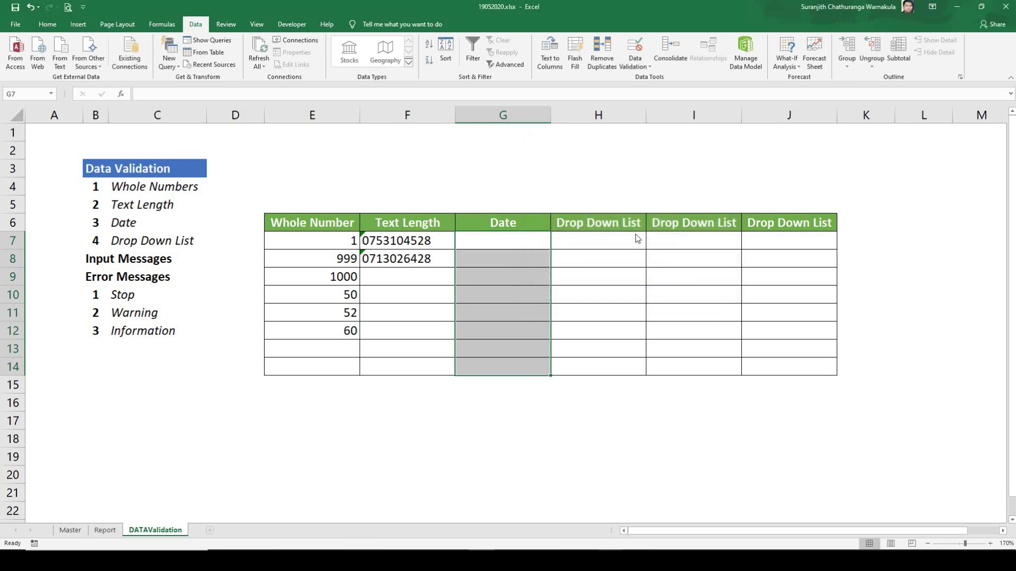
Step: Enter 1/1/2020 in G7 and 1/1/2021 in G8
left_click(518, 293)
left_click(503, 236)
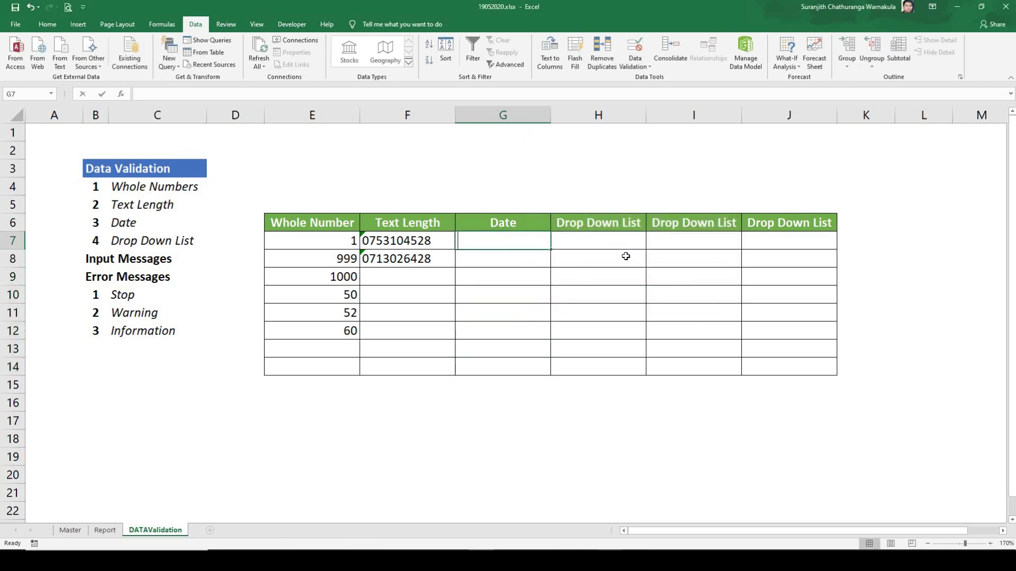
type("1/1/2020")
key("Return")
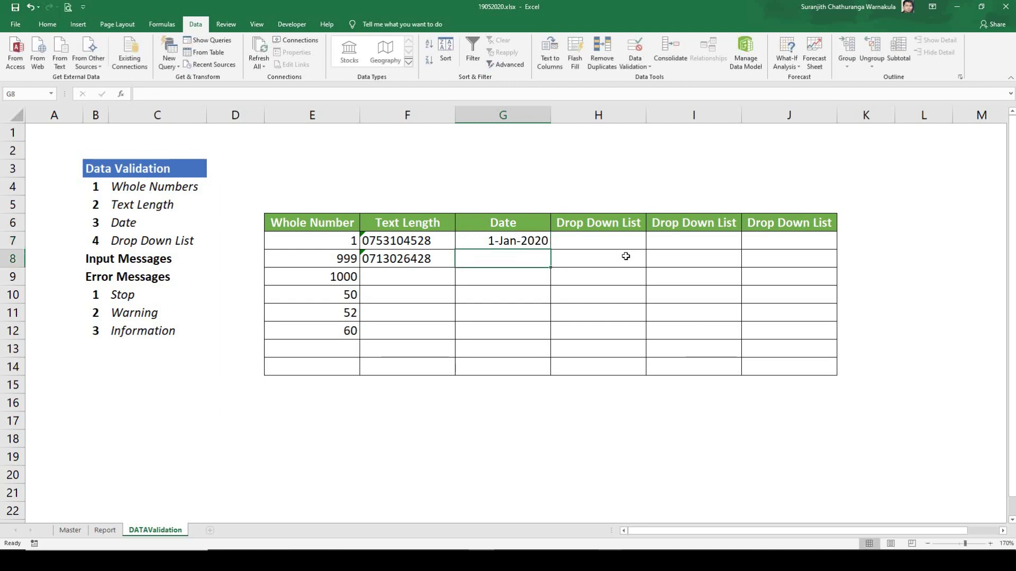
type("1/1/20")
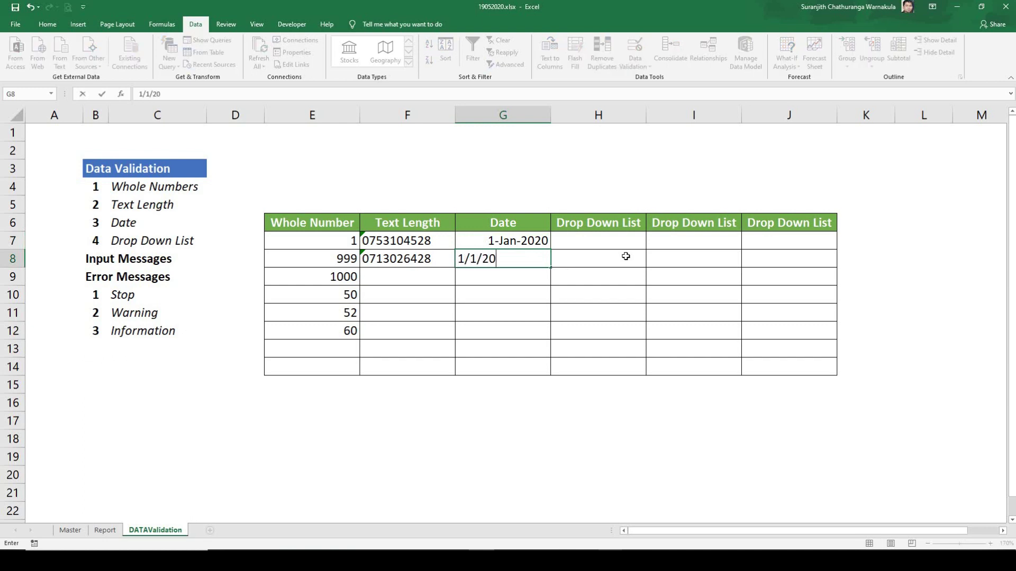
type("21")
key("Return")
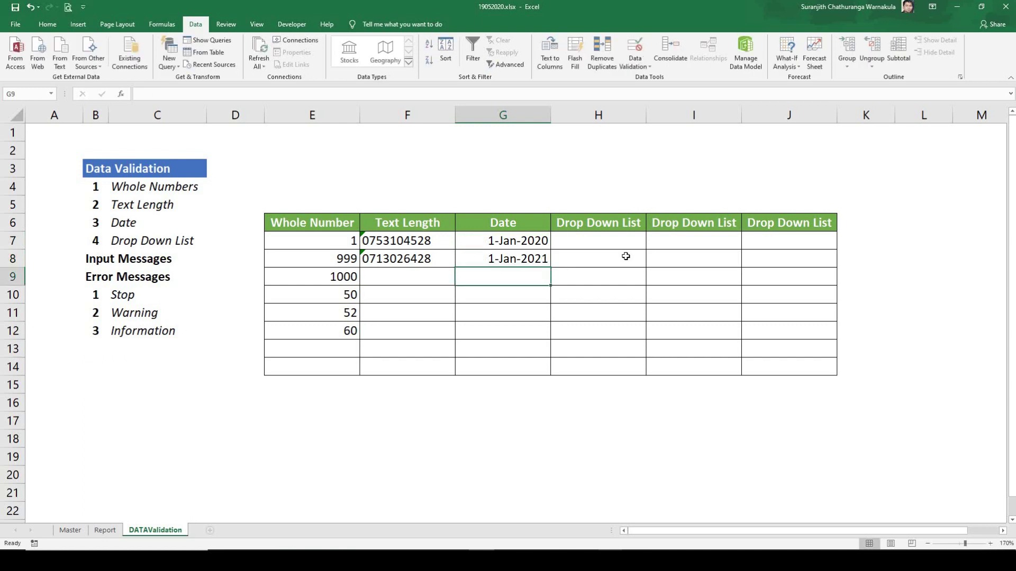
Step: Try 31/12/2021 in G9 and, after it is rejected, enter 11/25/2020 instead
type("3")
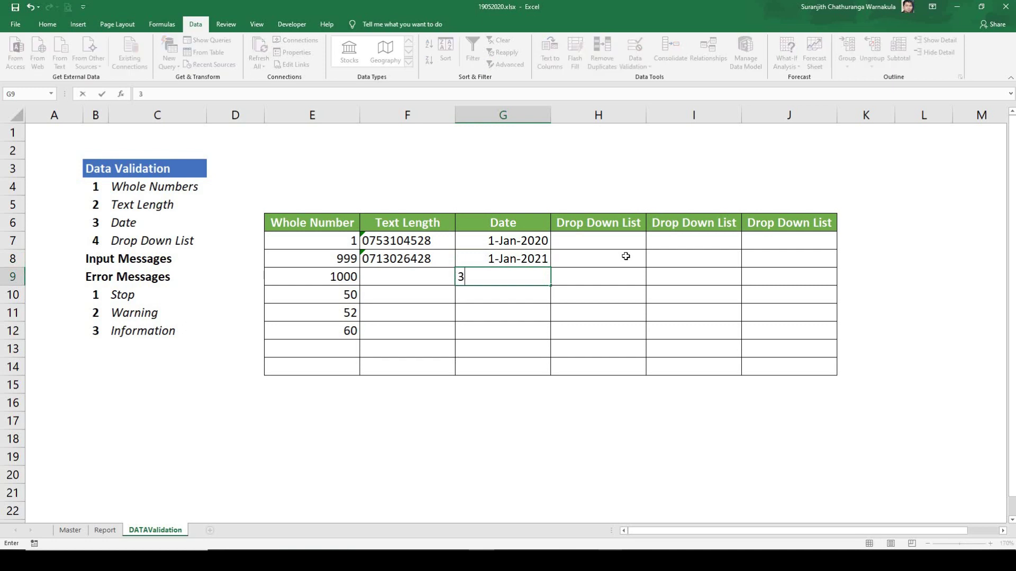
type("1/12/2021")
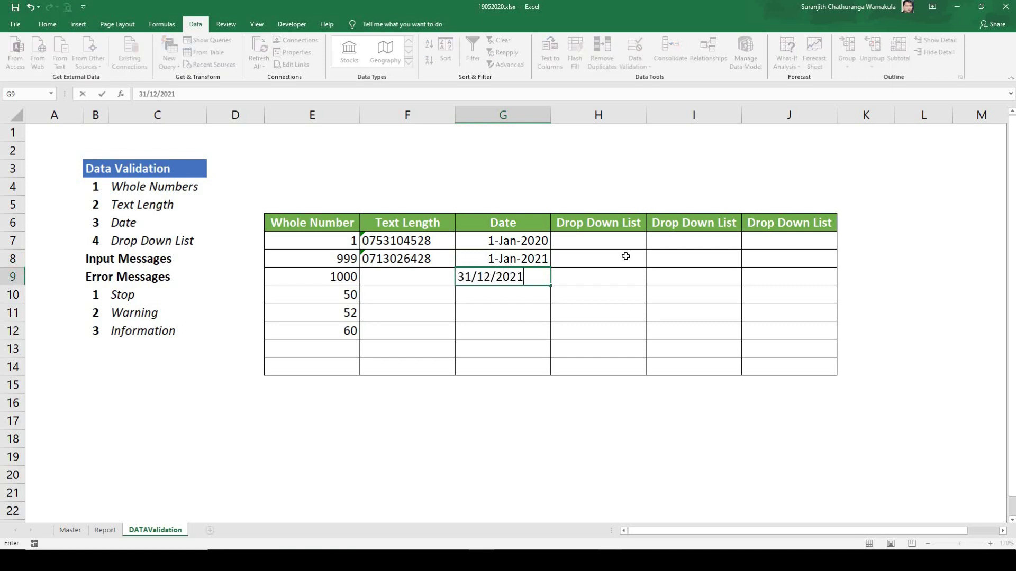
key("Return")
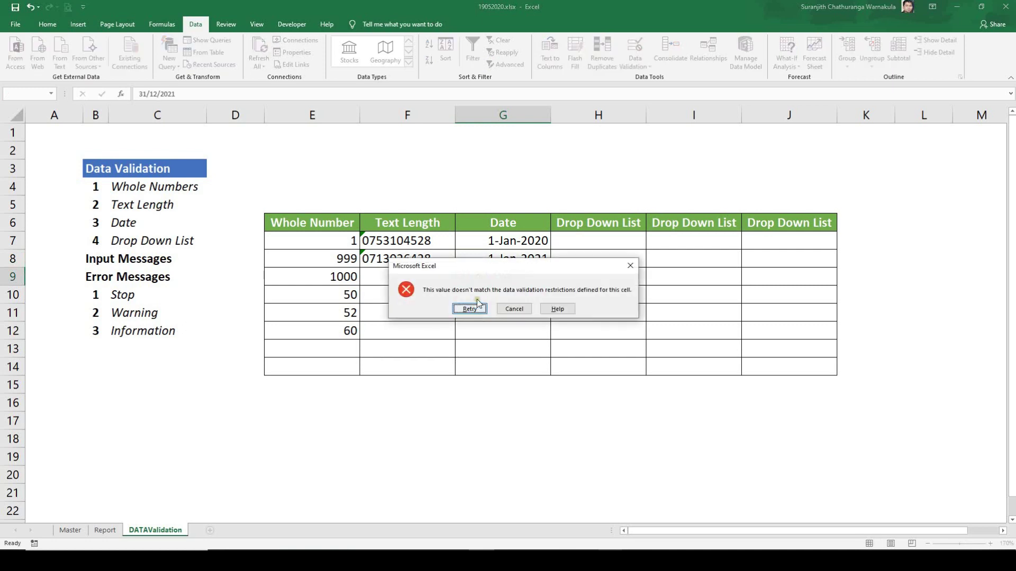
left_click(470, 309)
key("Return")
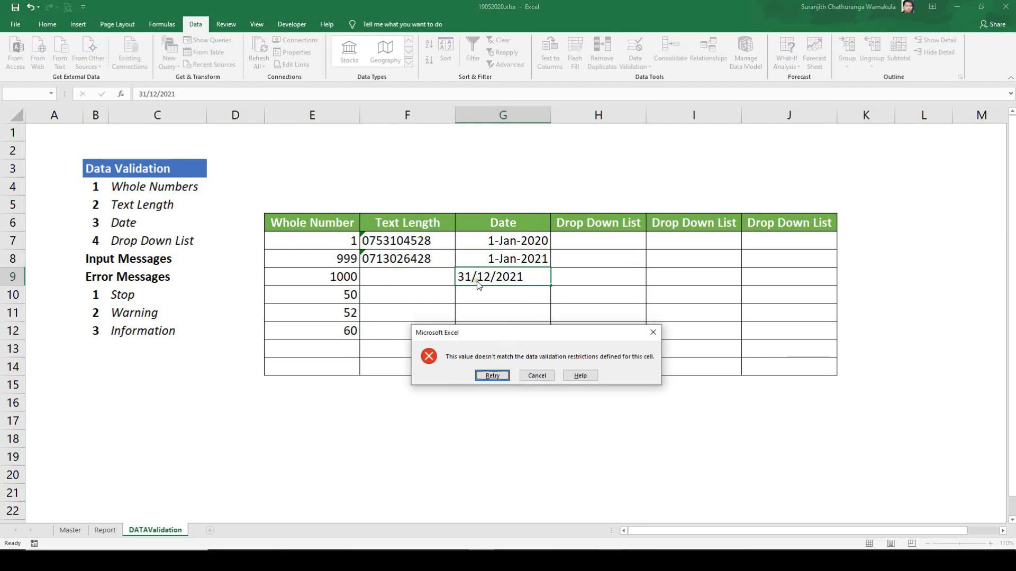
left_click(492, 376)
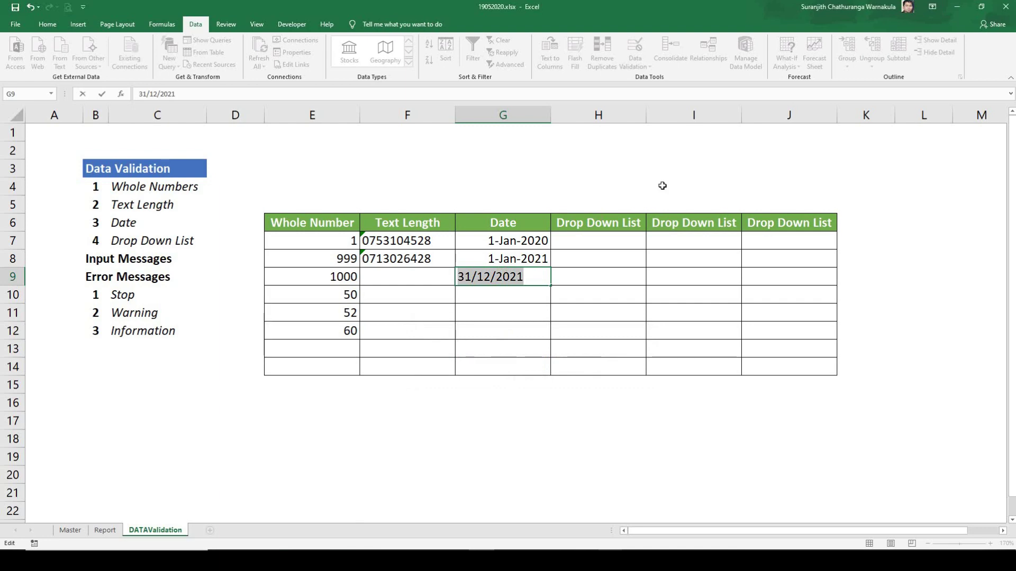
type("25")
key("BackSpace")
key("BackSpace")
type("11/25/2020")
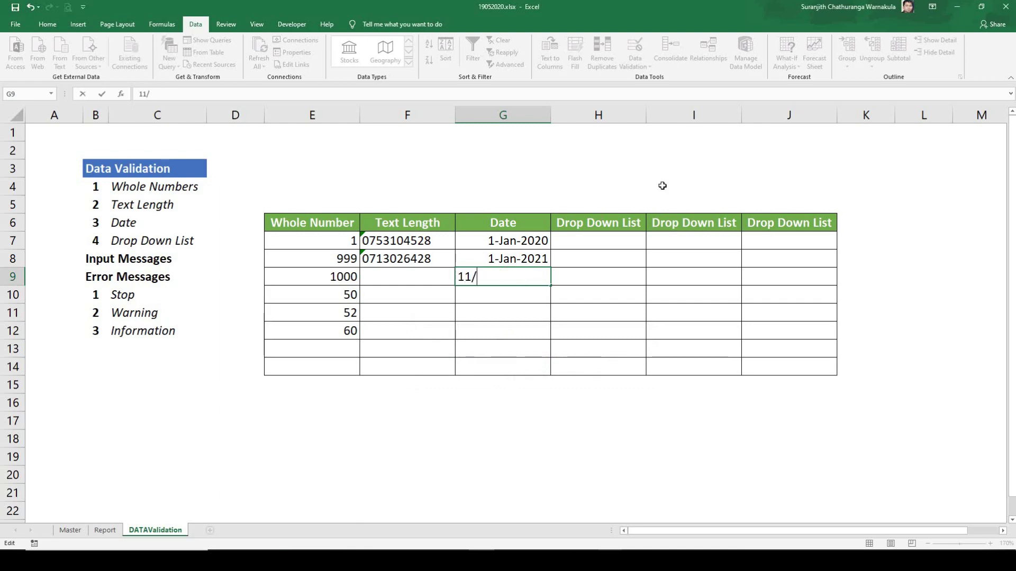
key("Return")
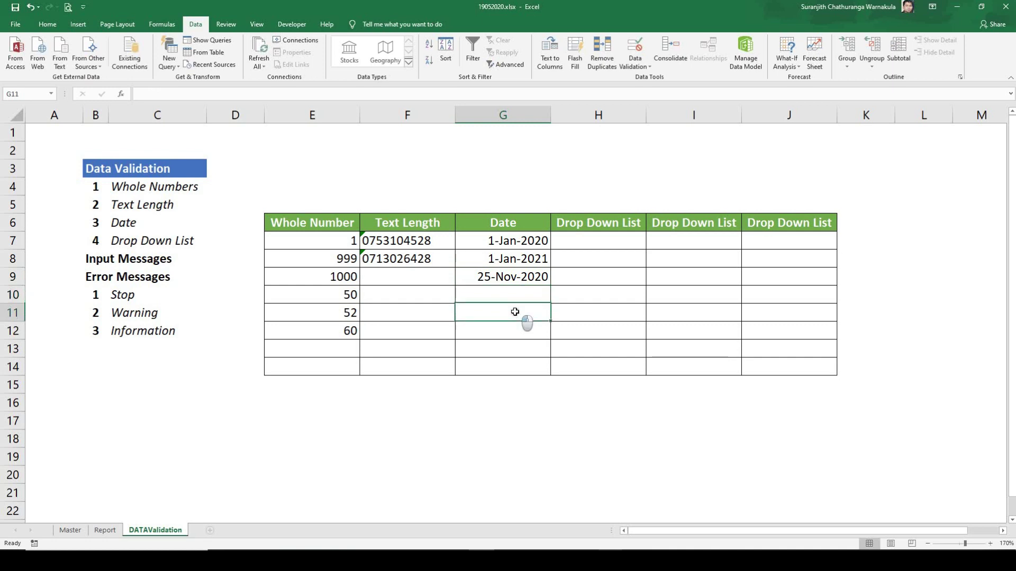
Step: Select H7:H14 and set its Data Validation to allow a List
left_click(600, 238)
left_click_drag(600, 238, 596, 374)
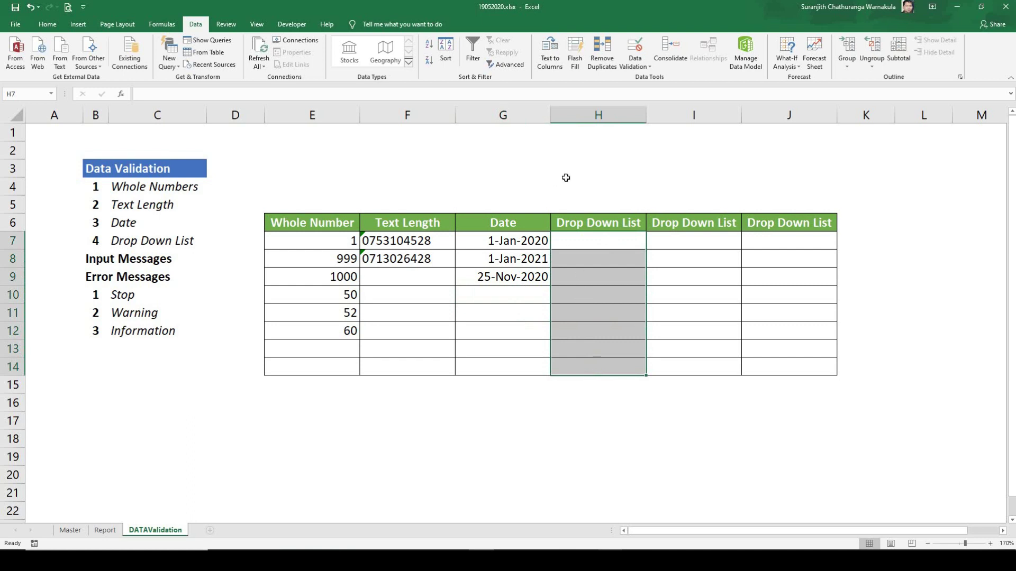
left_click(637, 67)
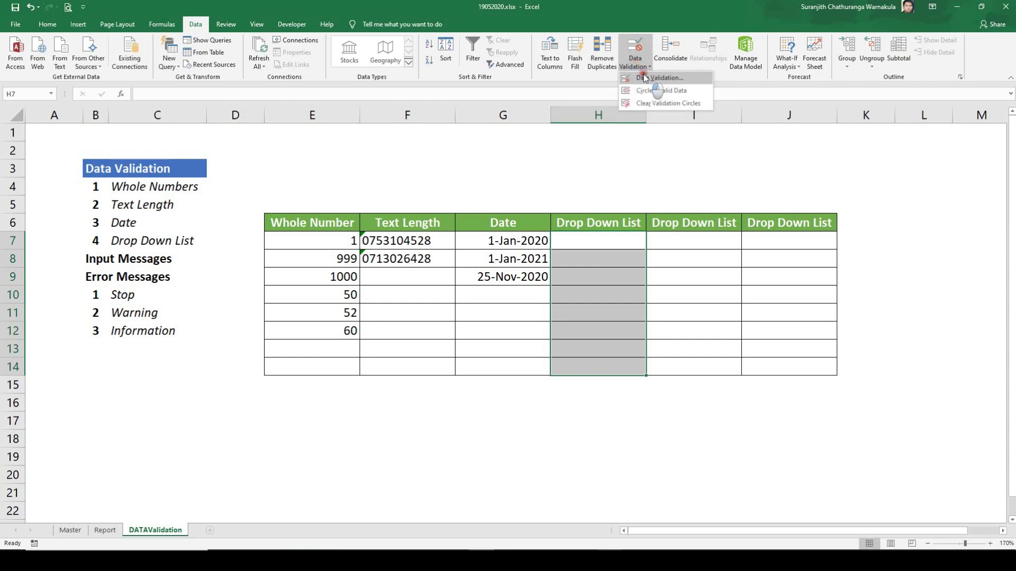
left_click(644, 78)
left_click(583, 199)
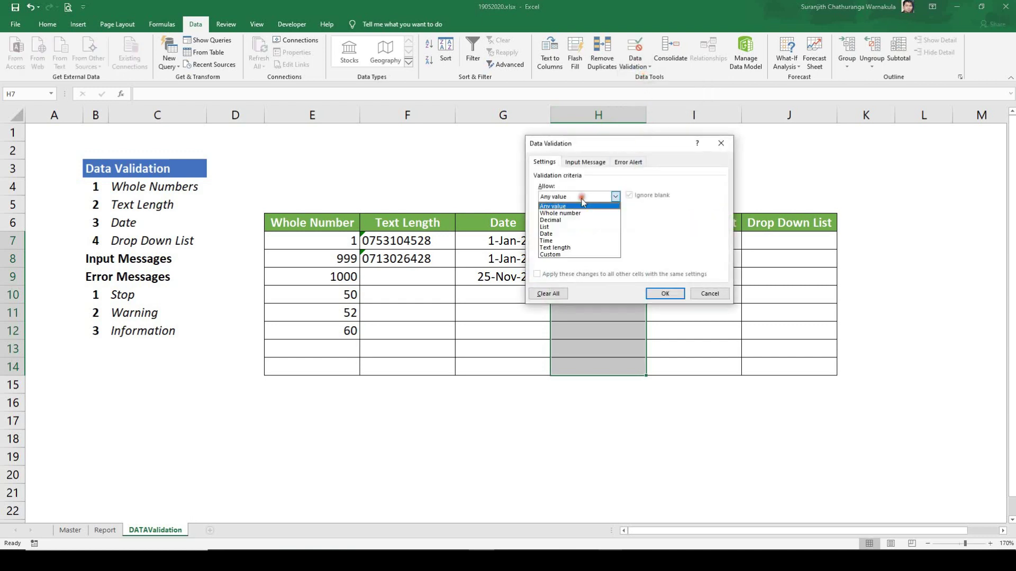
left_click(553, 229)
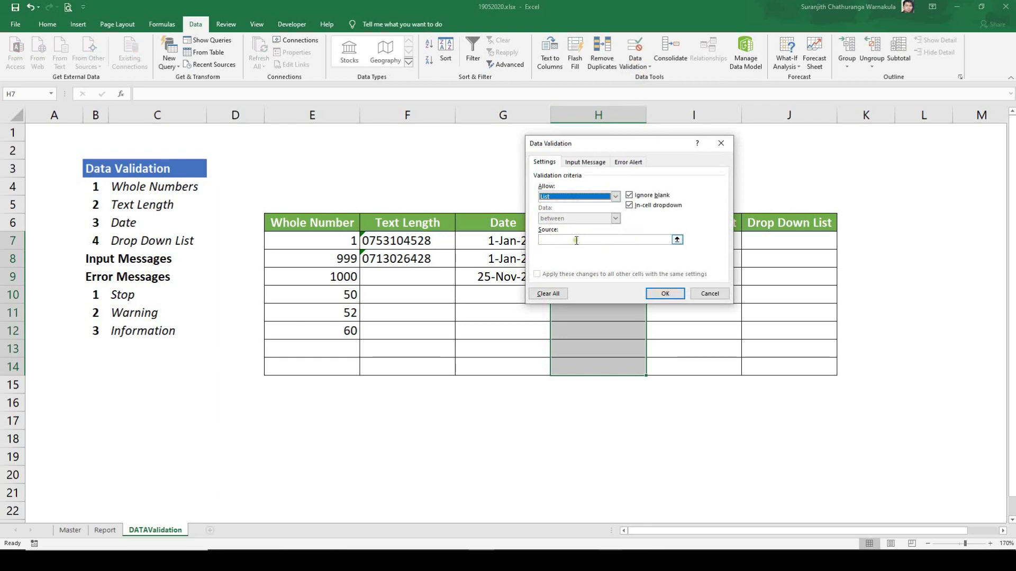
Step: Enter Pannala, Dankotuwa, Makadura, Giriulla as the list source and apply it
left_click_drag(595, 147, 725, 160)
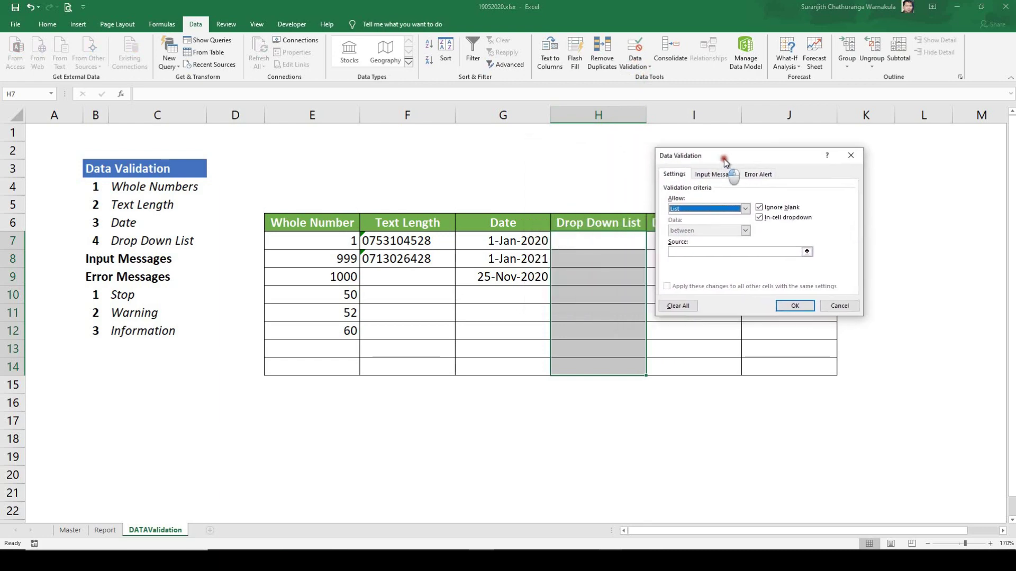
left_click(689, 253)
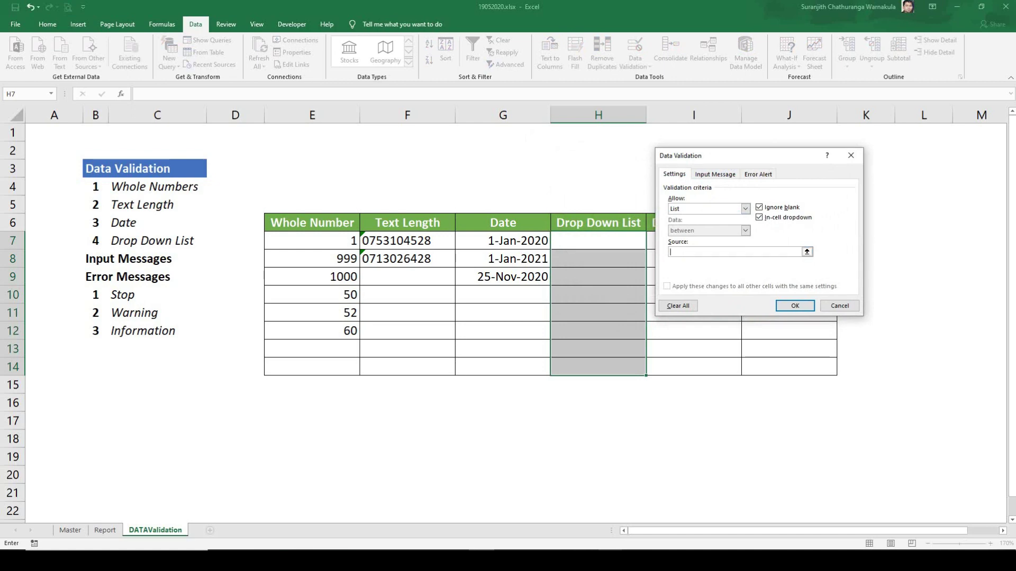
type("Pa")
type("nnala,Dankotuwa,Makadura,Giriulla")
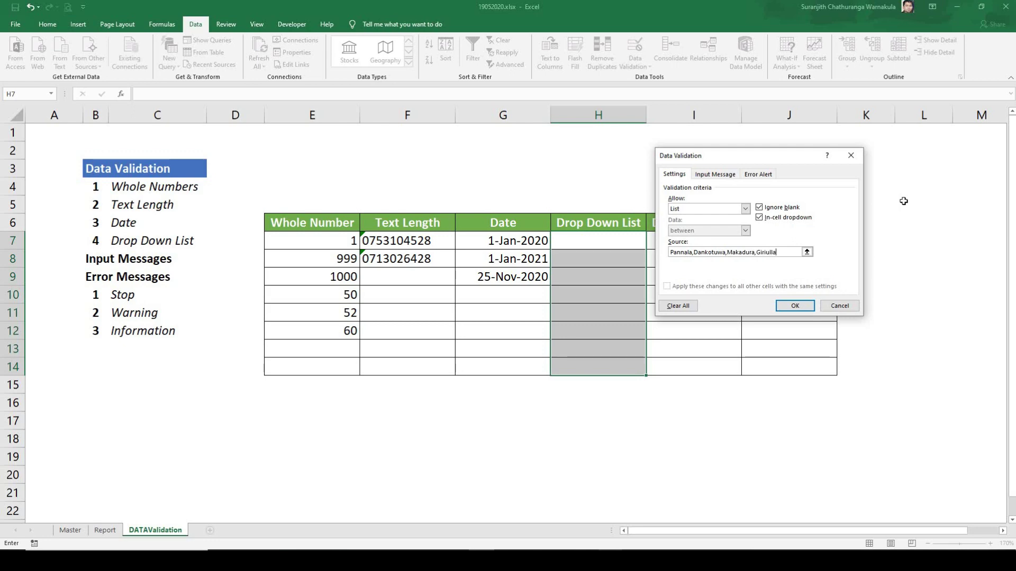
left_click(795, 308)
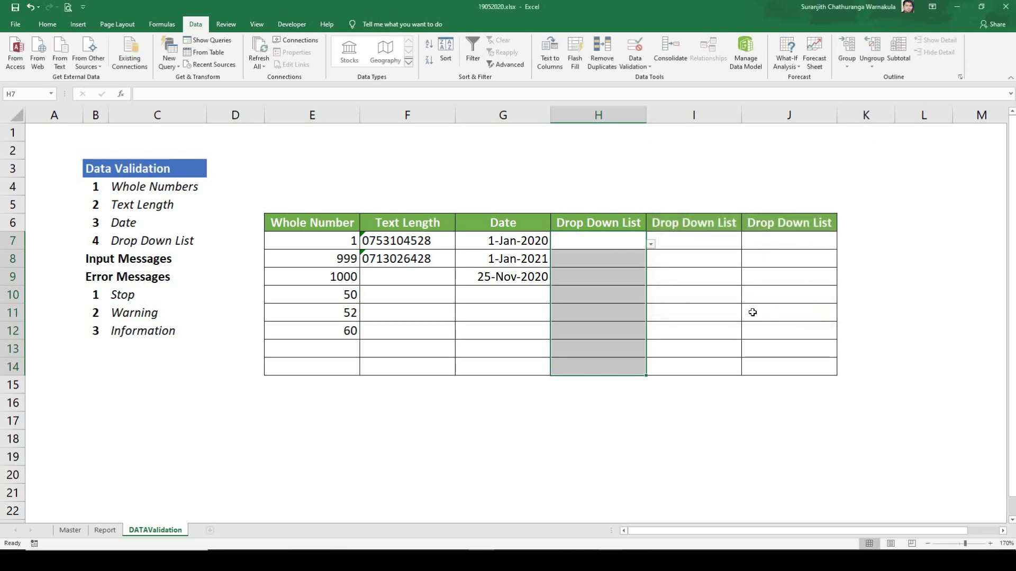
Step: Choose Makadura for H7 and Dankotuwa for H9 from their town drop-downs, and check H12's list
left_click(659, 308)
left_click(608, 245)
left_click(650, 244)
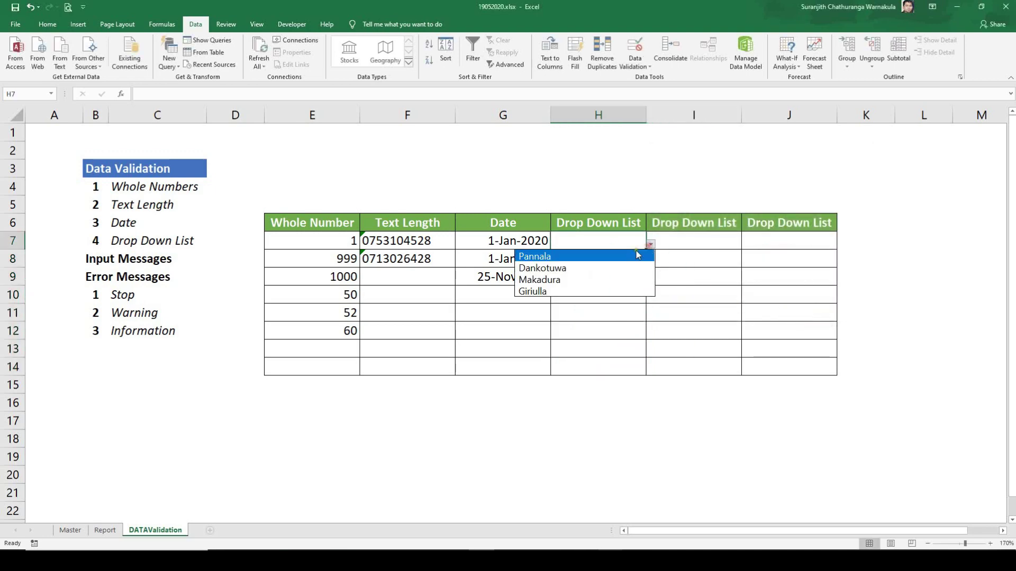
left_click(550, 280)
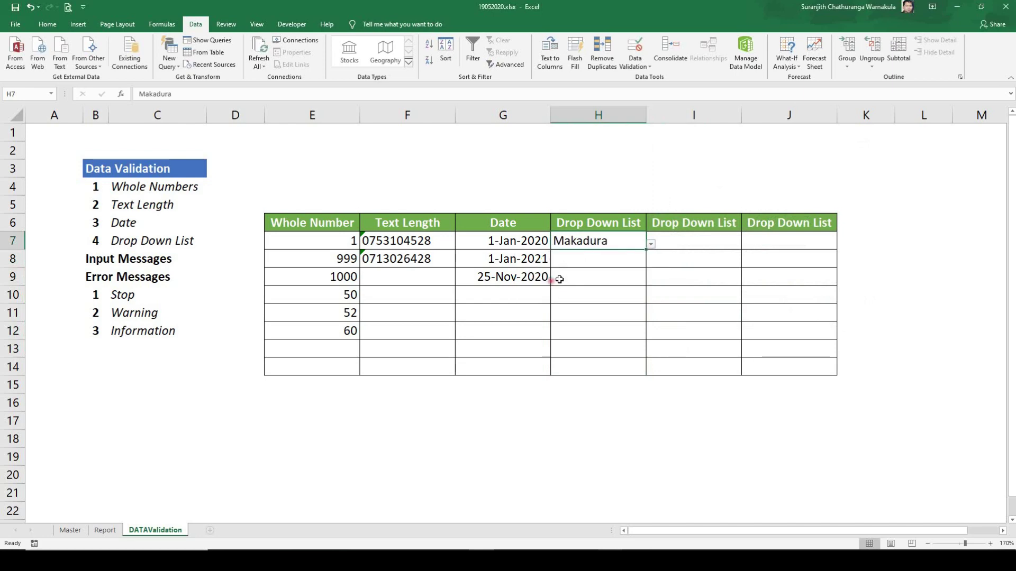
left_click(607, 279)
left_click(651, 281)
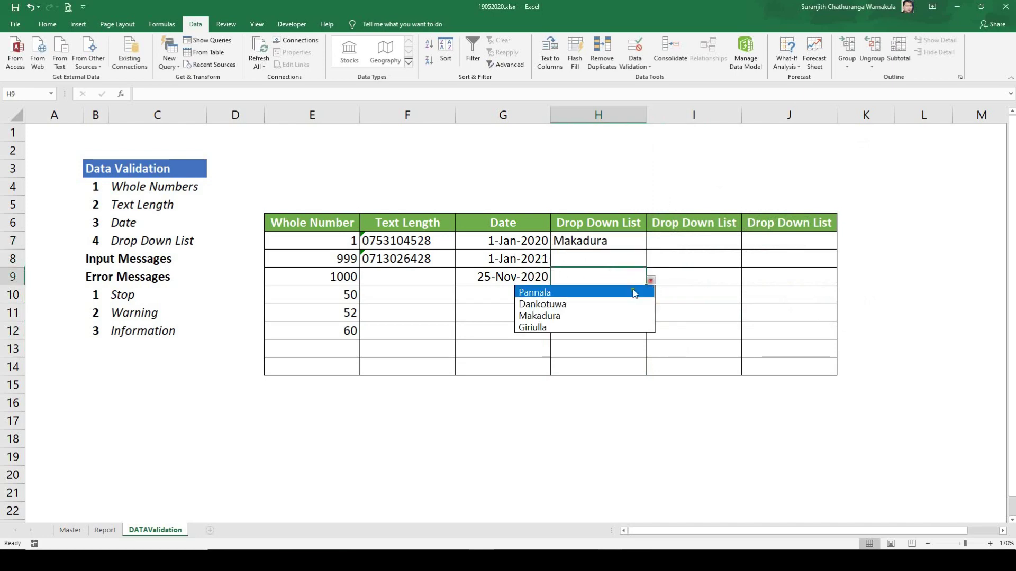
left_click(581, 301)
left_click(581, 301)
left_click(609, 332)
left_click(650, 334)
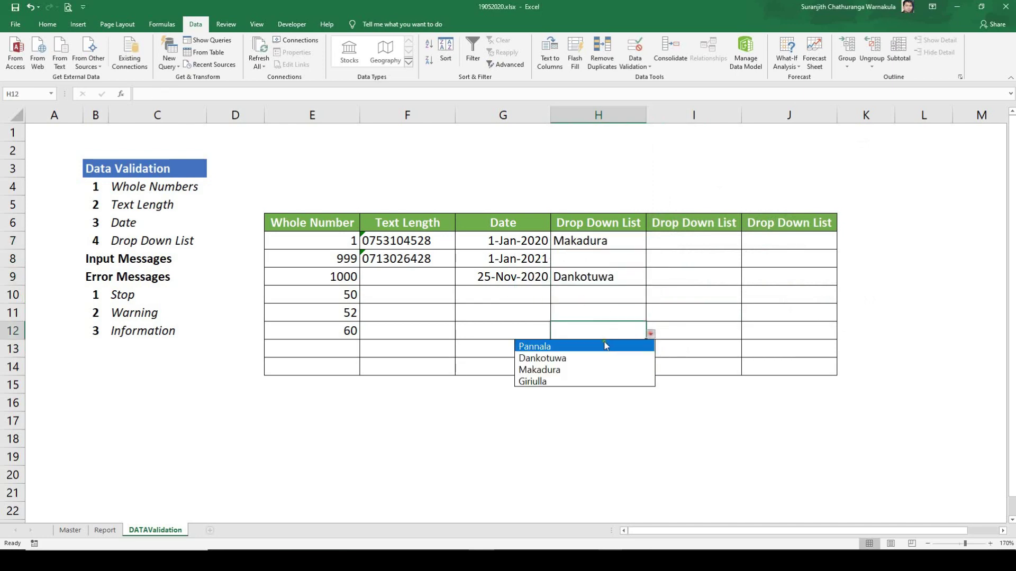
left_click(582, 346)
Step: Enter the unlisted town 'gkirimatiyana' in H13 and dismiss the Stop error, leaving H13 empty
left_click(591, 350)
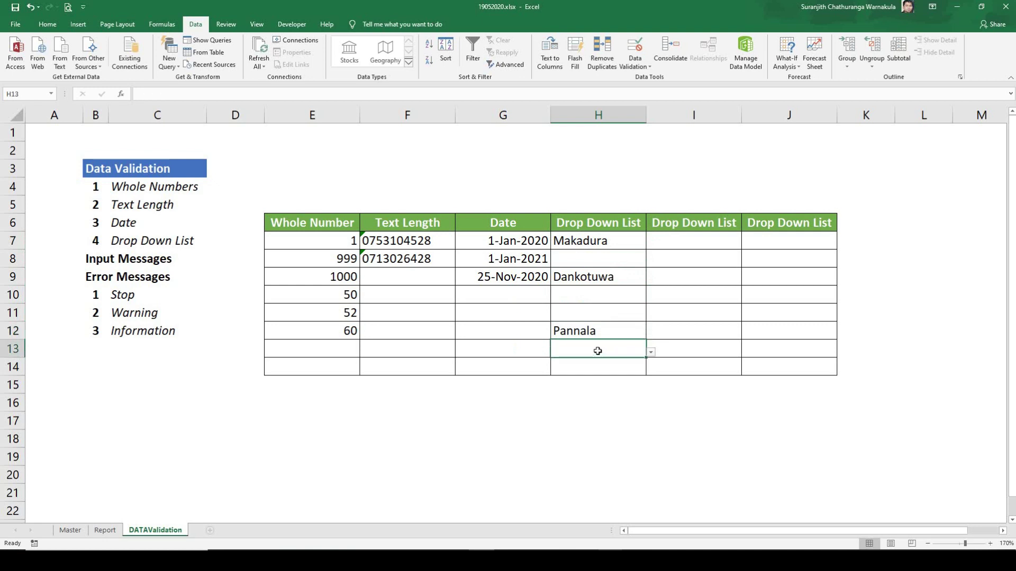
type("g")
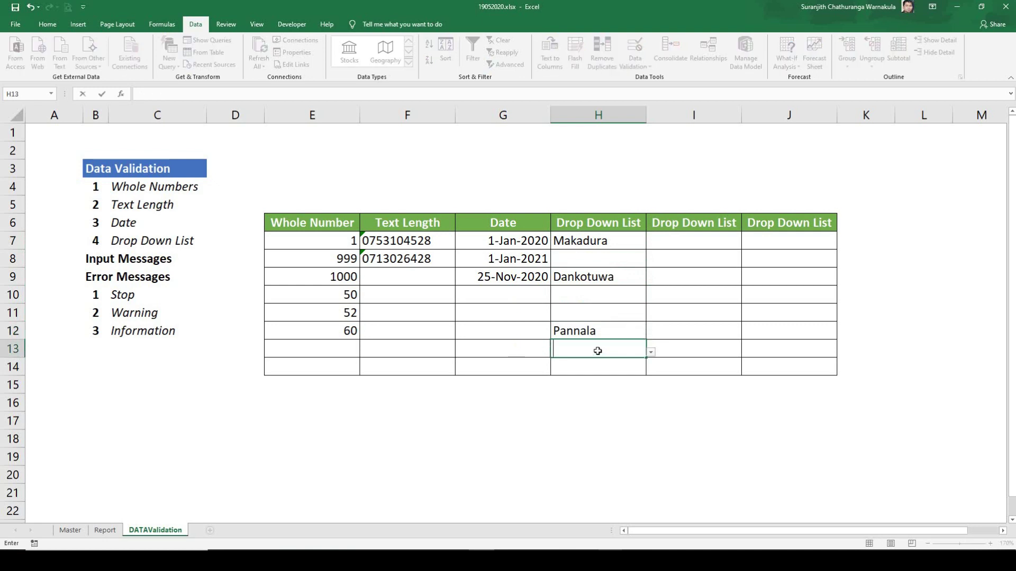
type("kirimat")
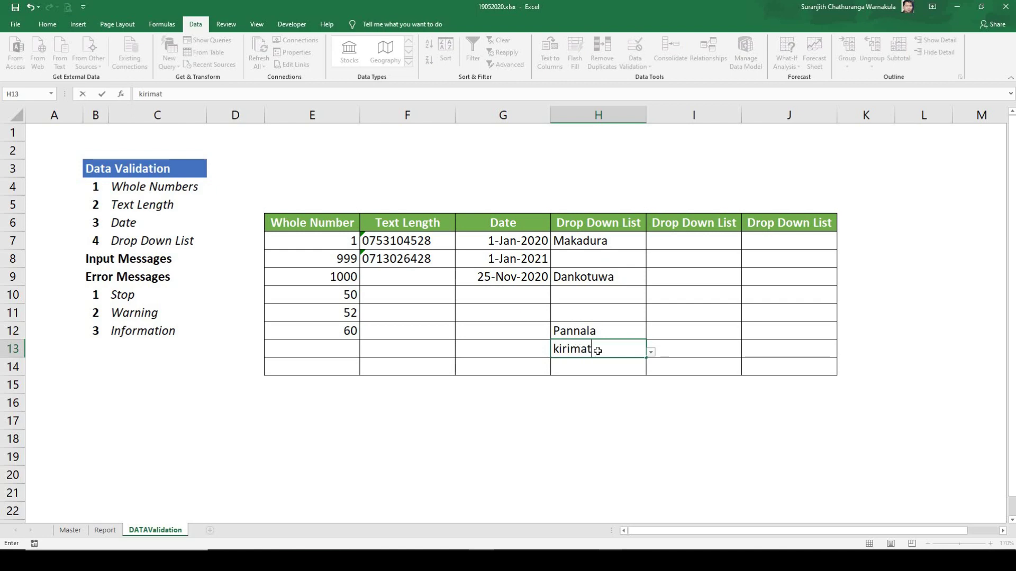
type("iyana")
key("Return")
left_click(470, 309)
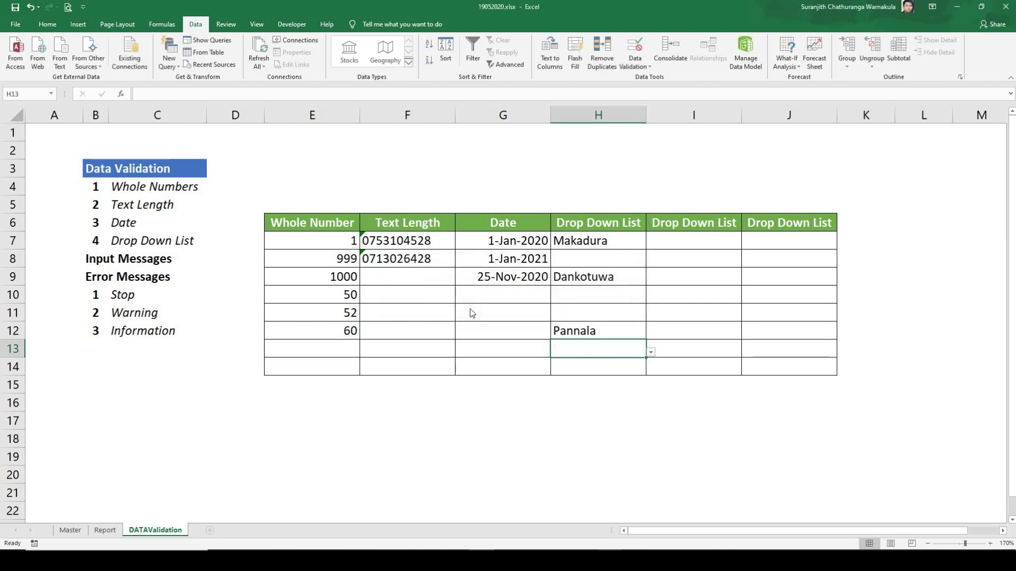
Step: Review H10's list of allowed towns and close it without choosing one
left_click(586, 314)
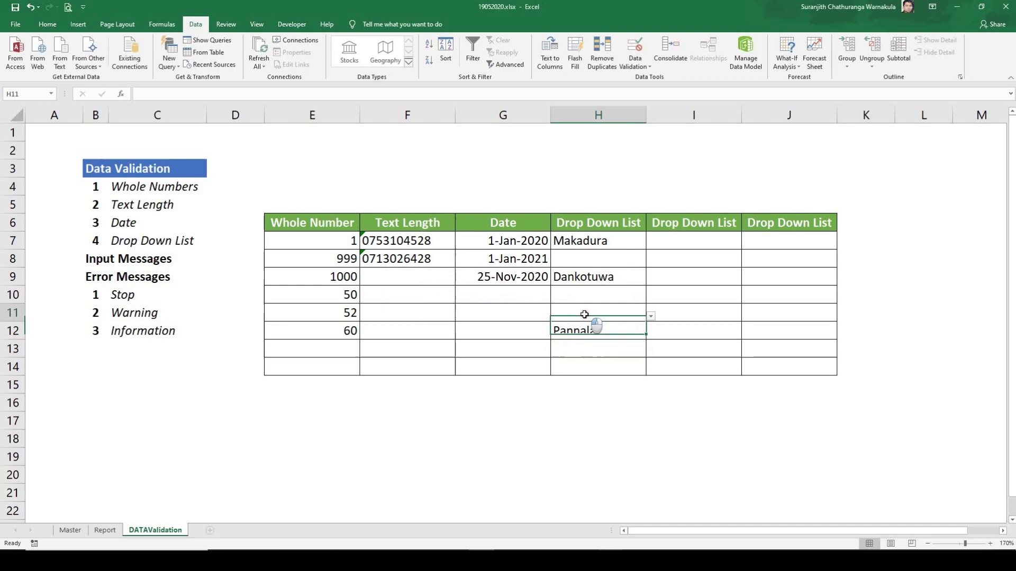
left_click(612, 296)
left_click(651, 299)
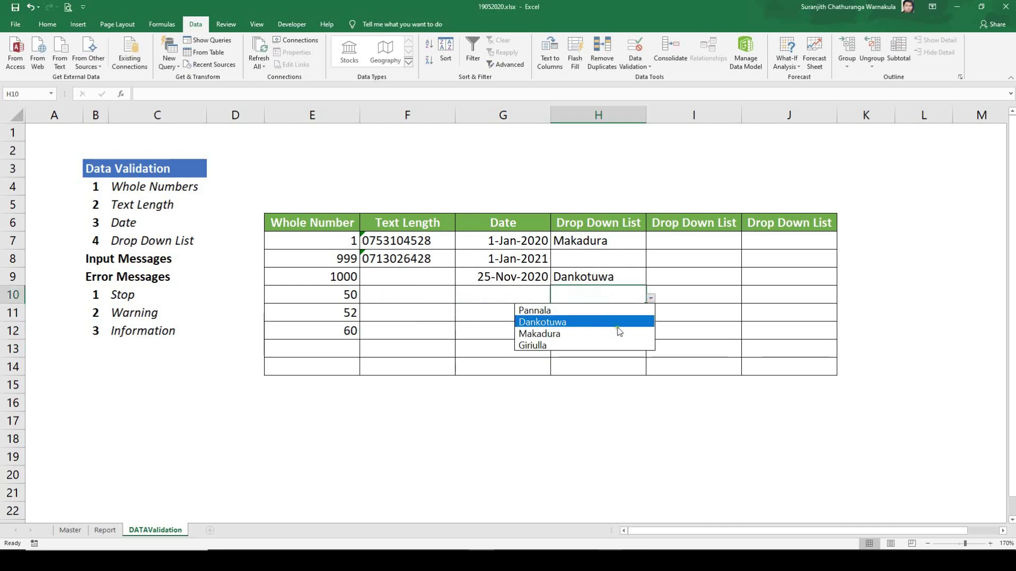
left_click(673, 332)
left_click(672, 239)
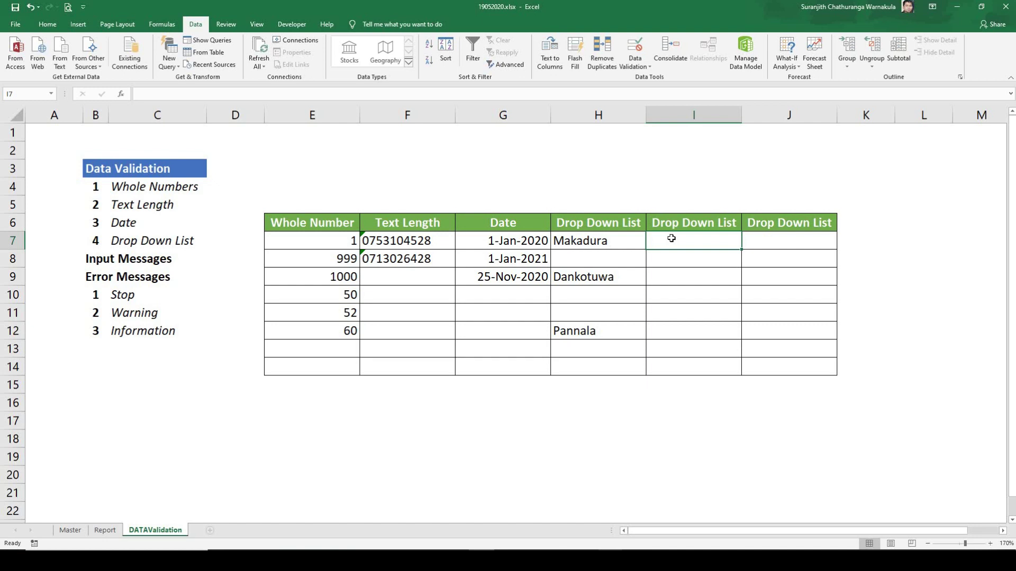
Step: Give I7 a List validation with source =Master!$A$2:$A$49 (customer codes)
left_click(640, 67)
left_click(643, 78)
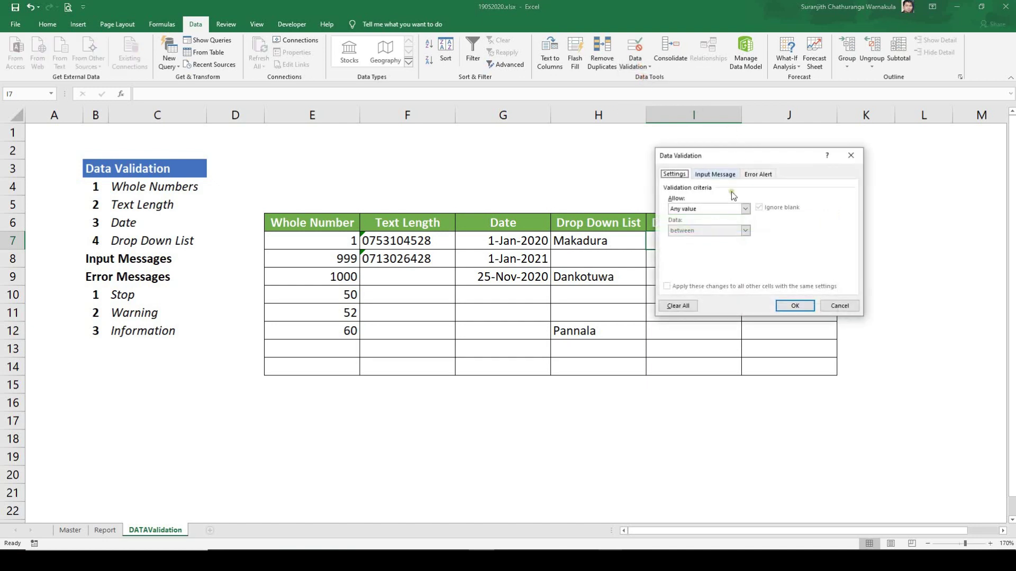
left_click(744, 208)
left_click(696, 236)
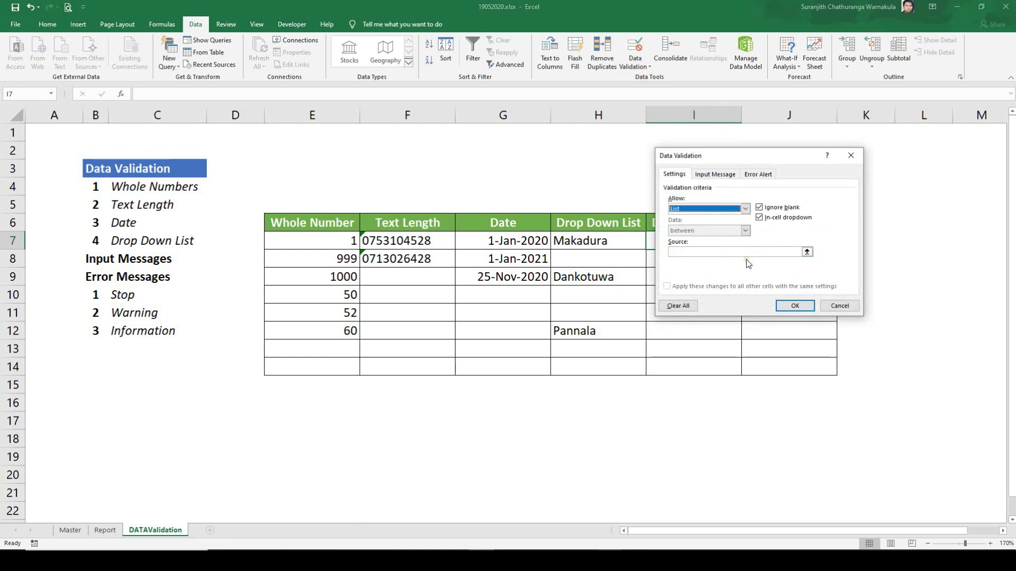
left_click(807, 253)
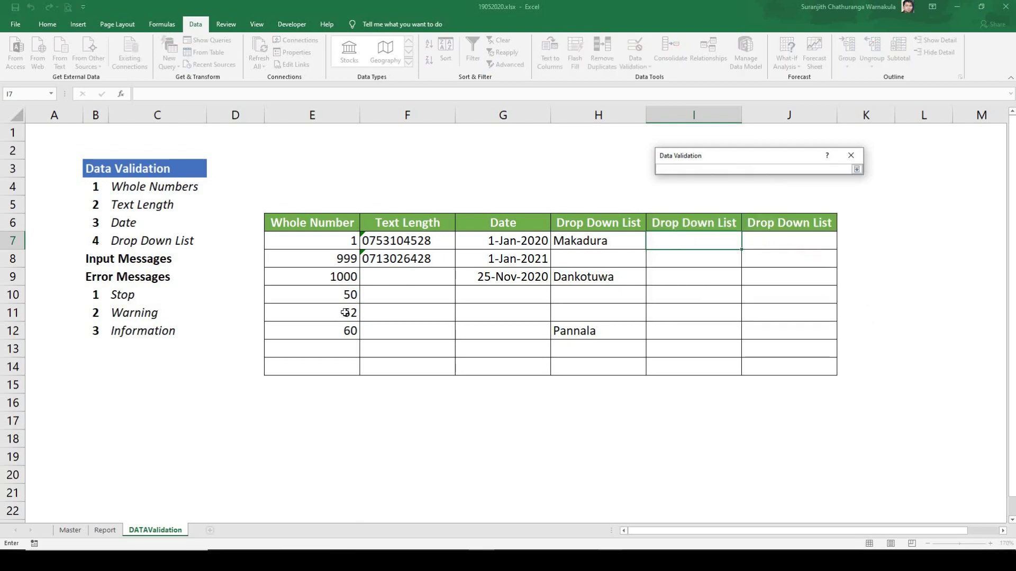
left_click(71, 531)
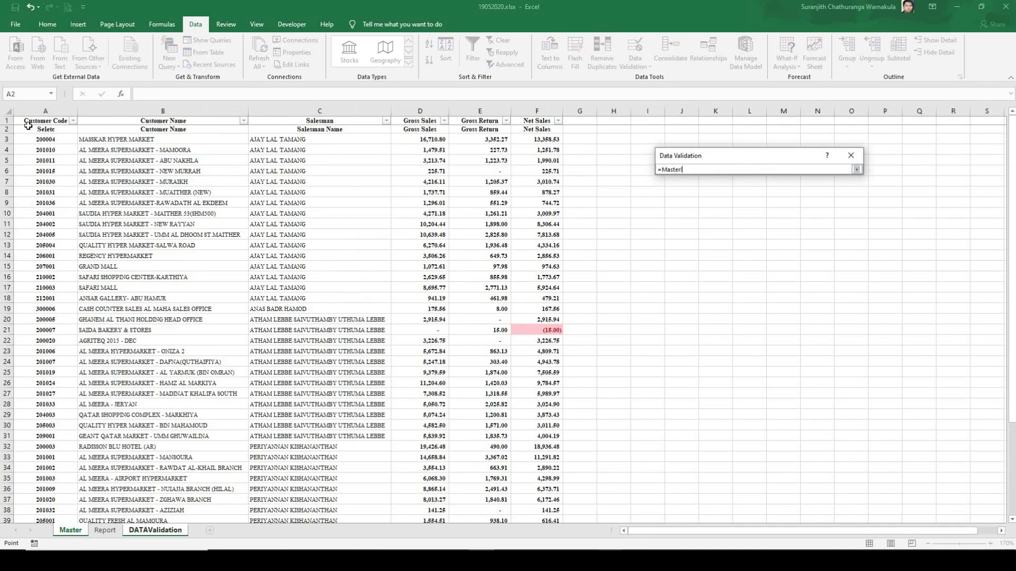
left_click(28, 128)
key("ctrl+shift+Down")
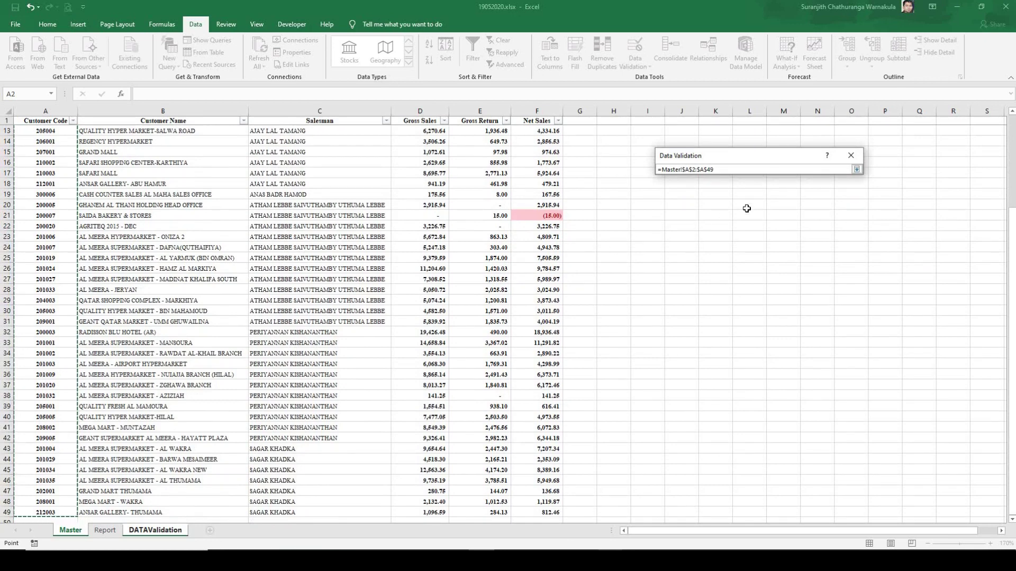
left_click(856, 169)
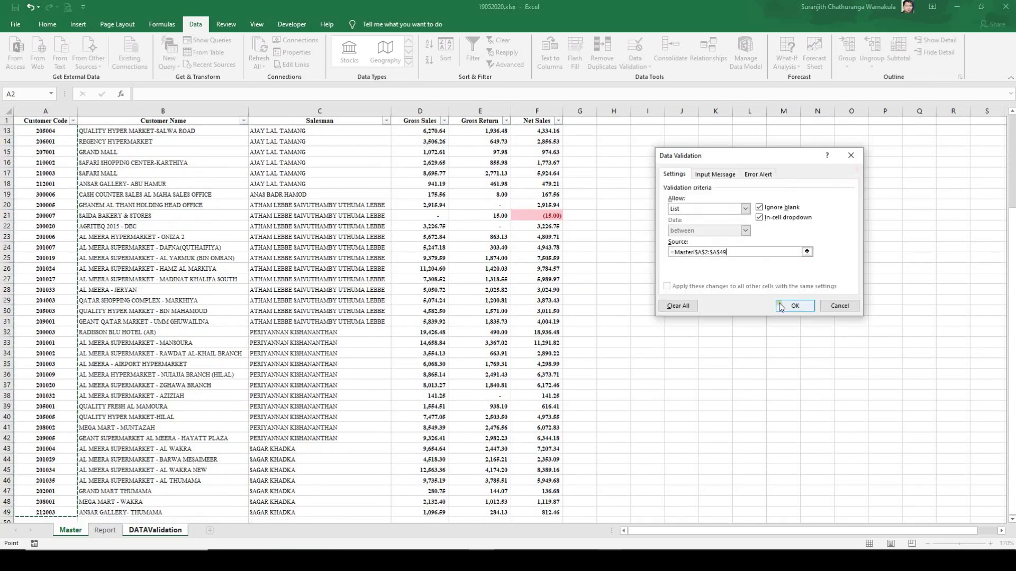
left_click(794, 306)
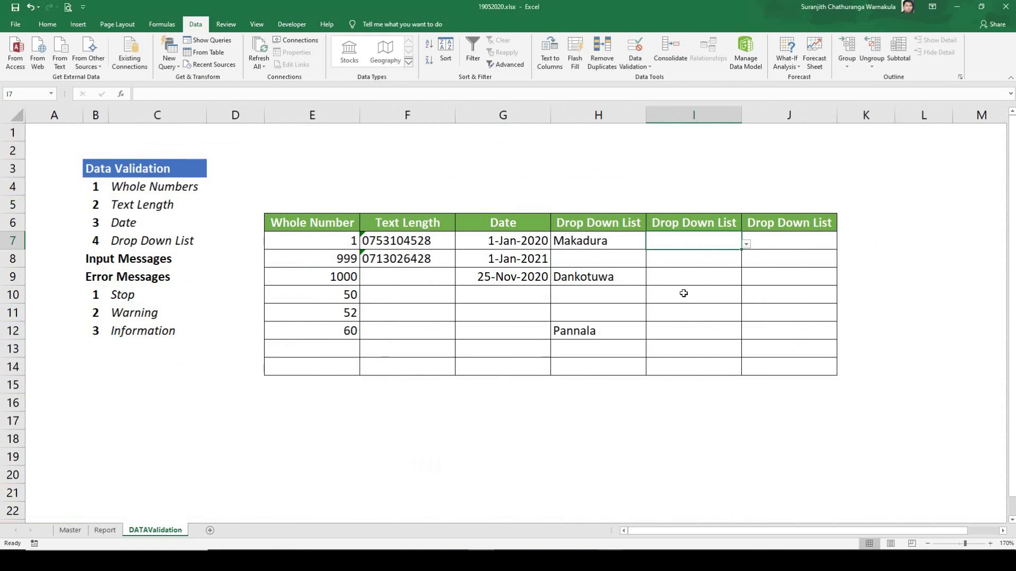
Step: Pick customer code 201030 from I7's drop-down
left_click(746, 244)
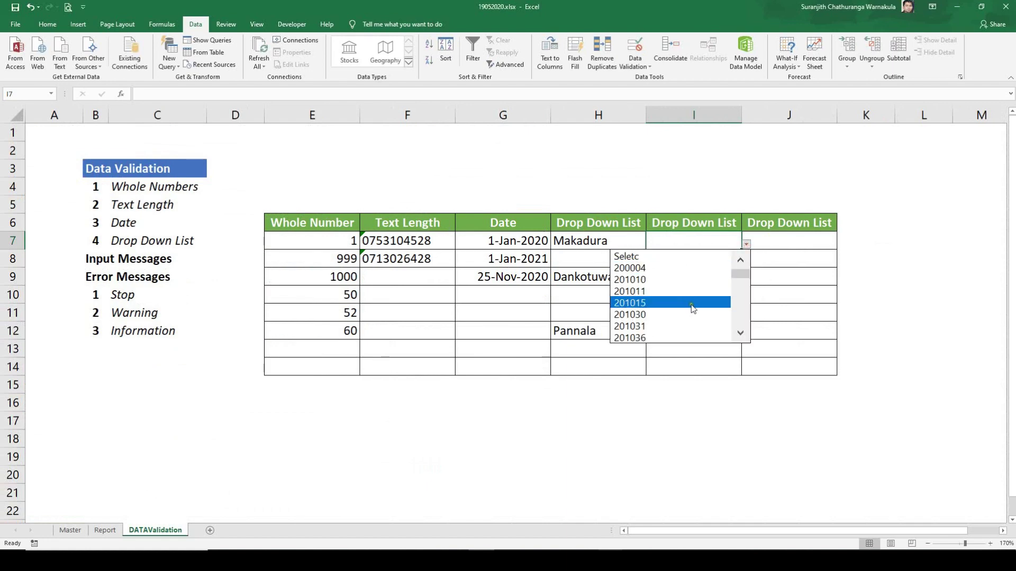
mouse_move(738, 276)
left_mouse_down()
mouse_move(740, 329)
mouse_move(731, 262)
left_mouse_up()
left_click(643, 315)
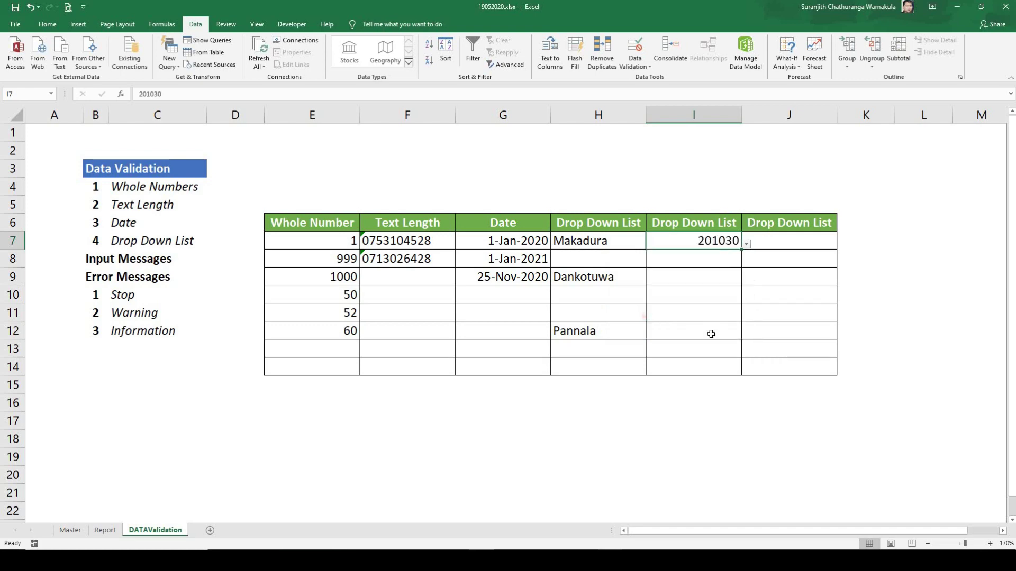
left_click(712, 332)
left_click(721, 253)
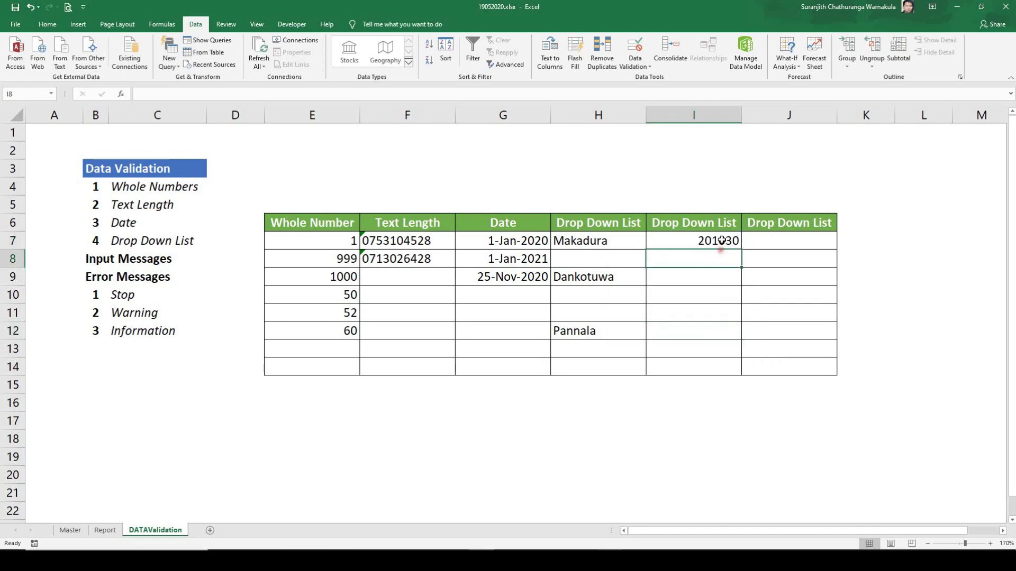
left_click(723, 229)
left_click(725, 243)
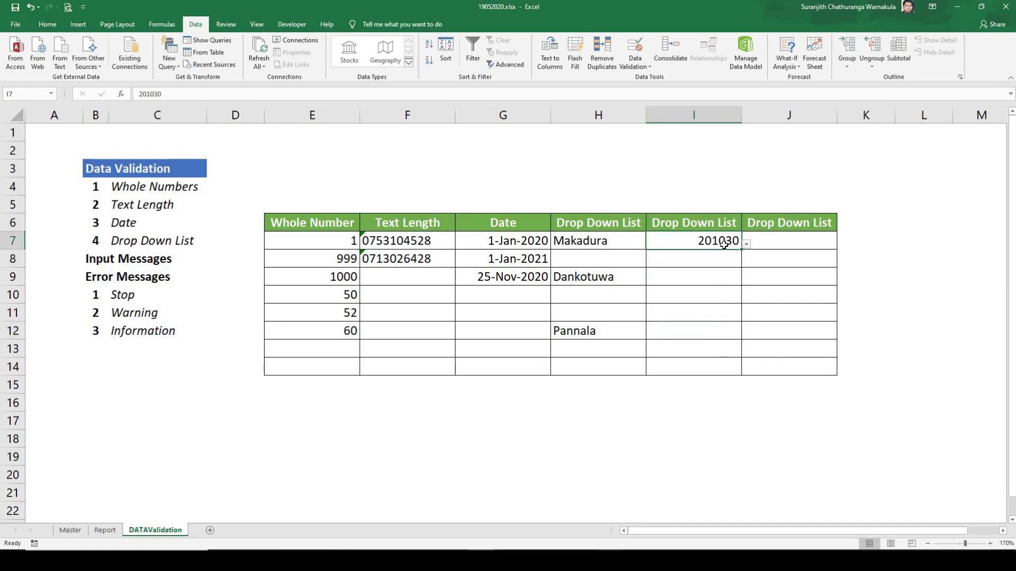
left_click_drag(717, 256, 713, 364)
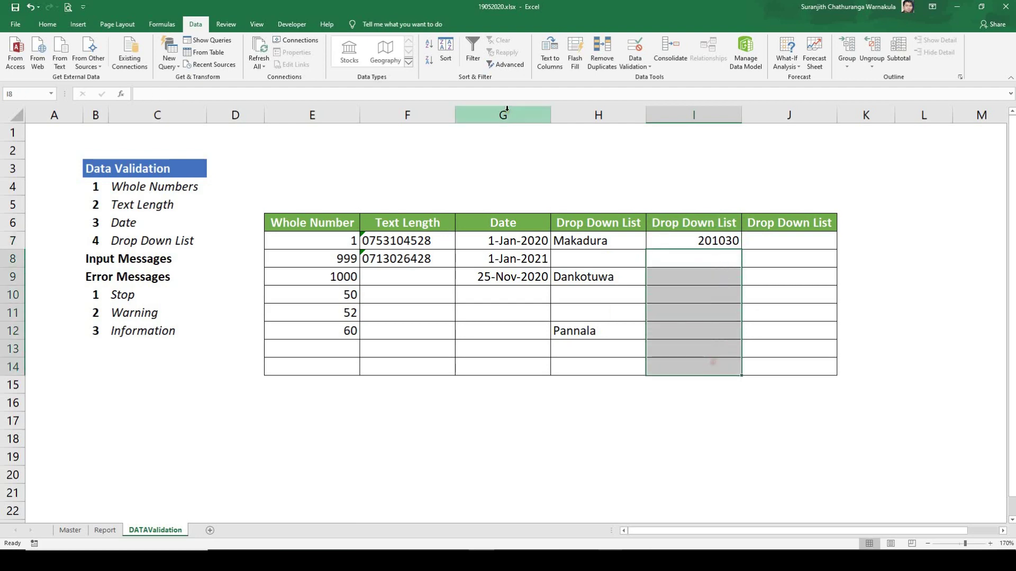
Step: Apply the List validation with source =Master!$A$2:$A$49 to I8:I14
left_click(627, 63)
left_click(643, 77)
left_click(743, 209)
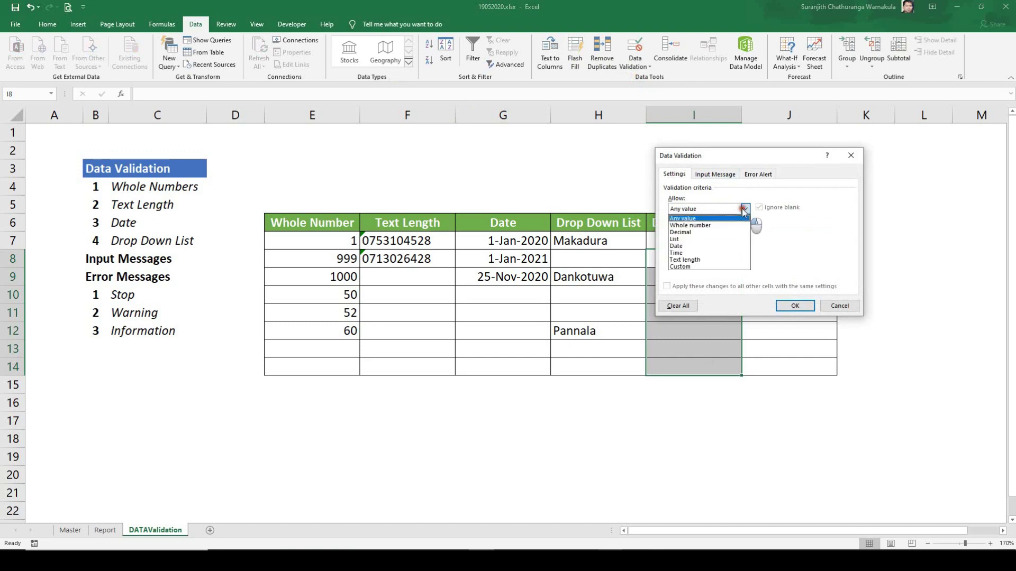
left_click(705, 246)
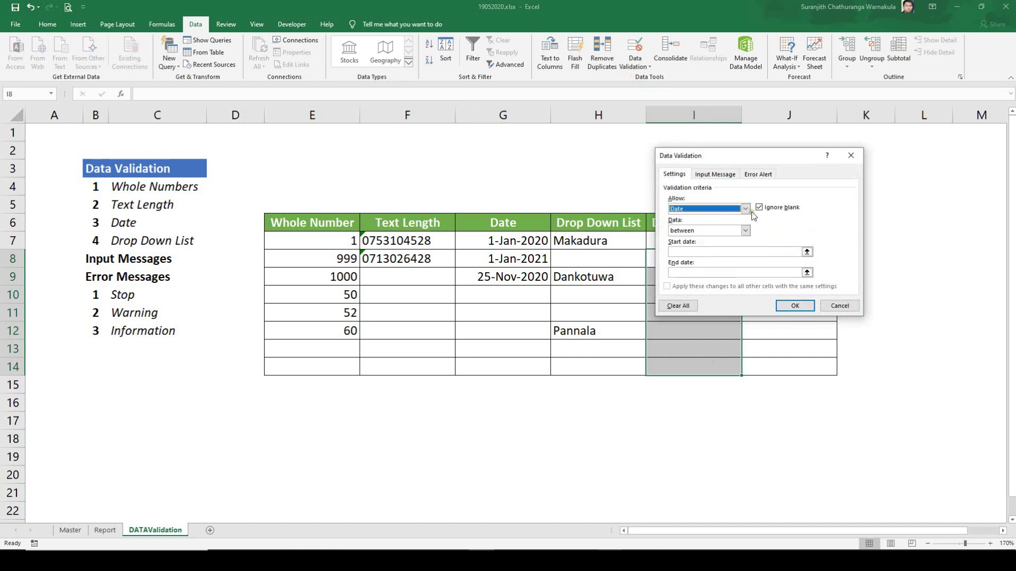
left_click(745, 209)
left_click(705, 240)
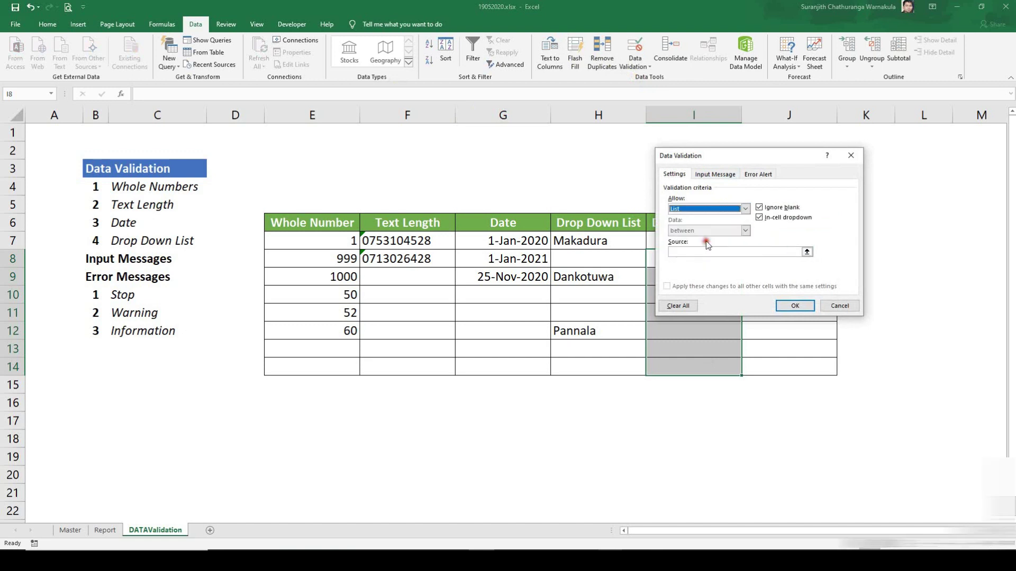
left_click(806, 252)
left_click(70, 531)
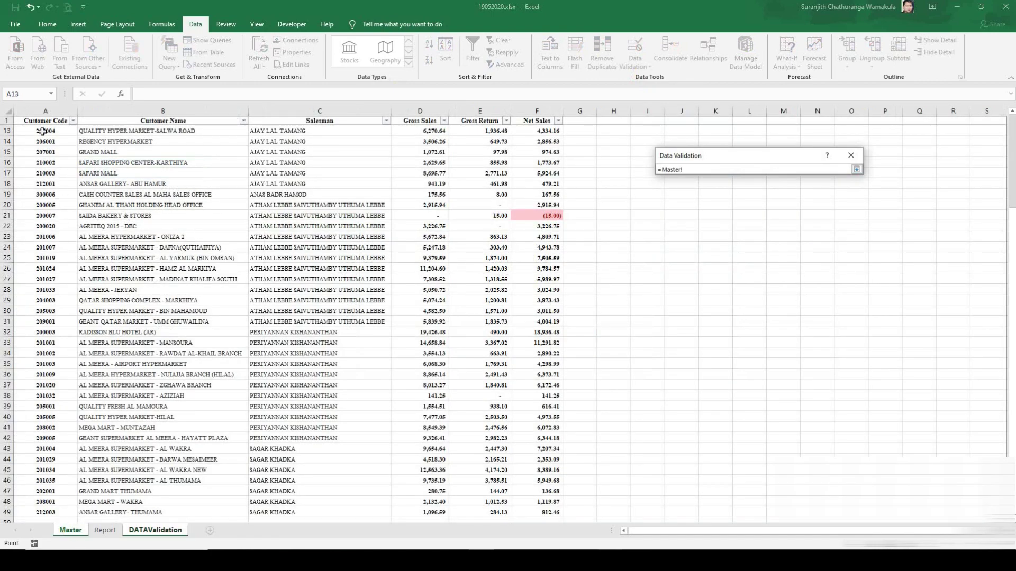
scroll(46, 132, "up", 4)
left_click(58, 129)
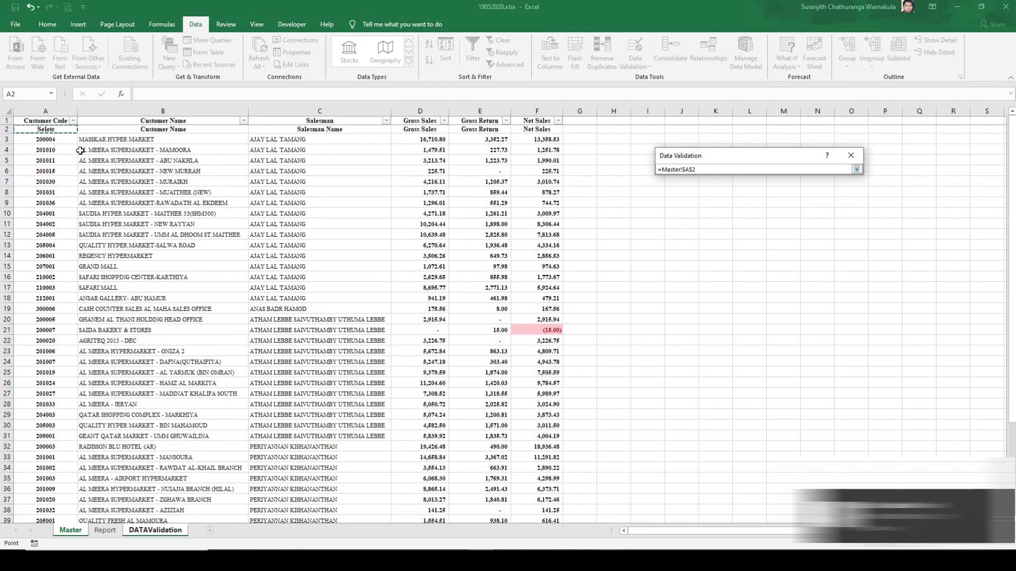
key("ctrl+shift+Down")
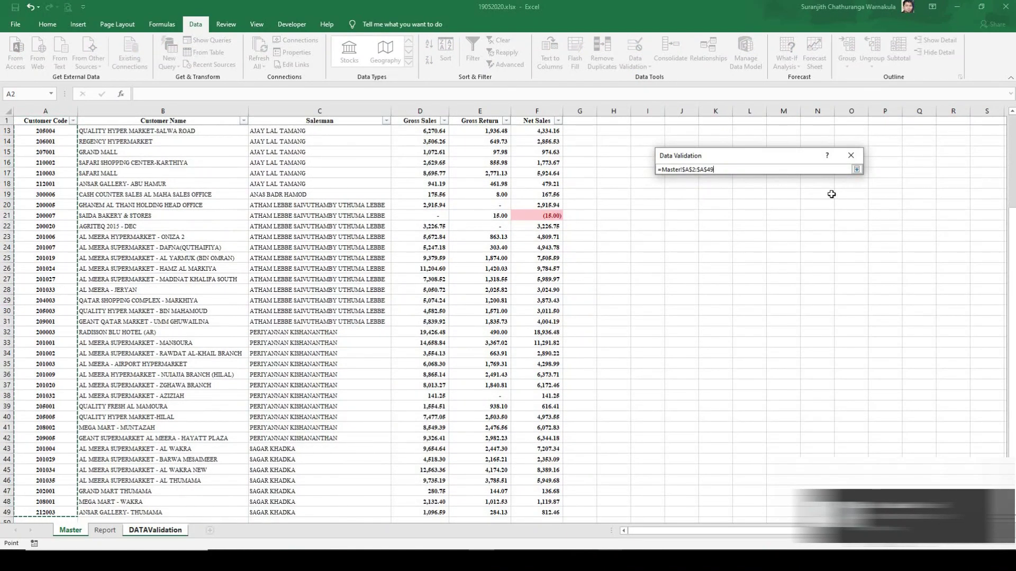
left_click(856, 169)
left_click(789, 307)
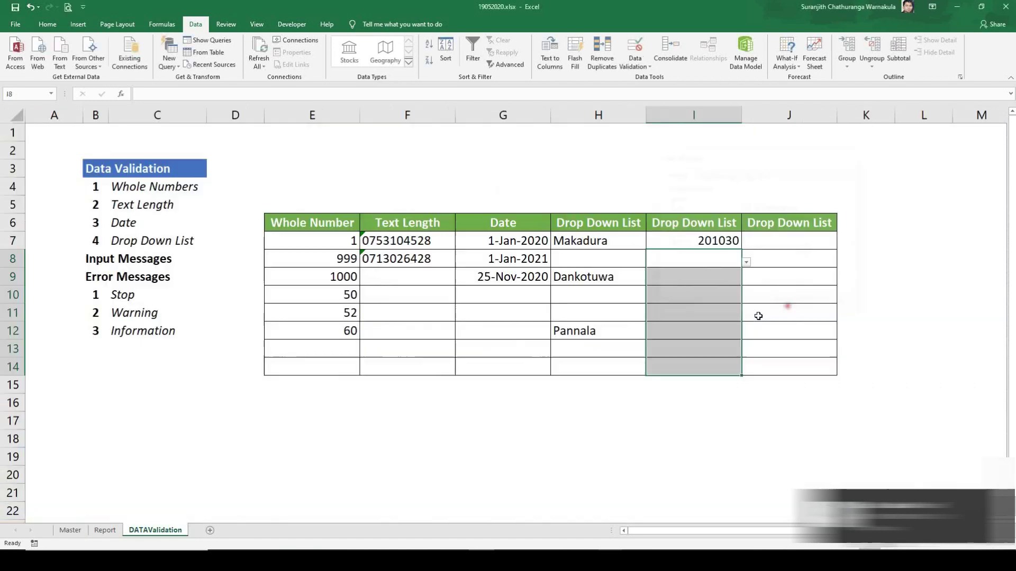
Step: Choose customer code 201030 in I10 and 201010 in I14 from their drop-downs
left_click(715, 297)
left_click(746, 299)
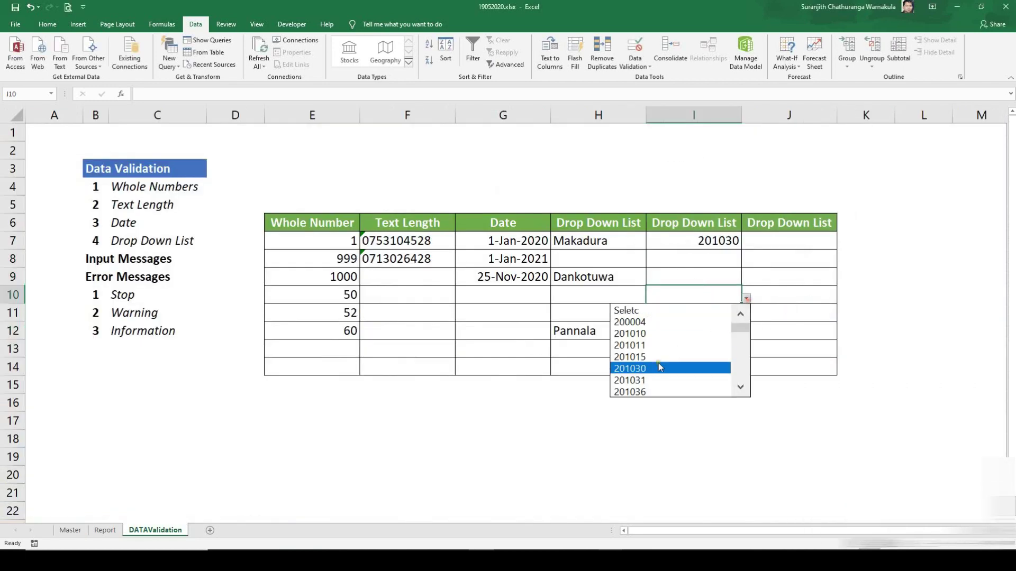
left_click(658, 365)
left_click(688, 367)
left_click(746, 371)
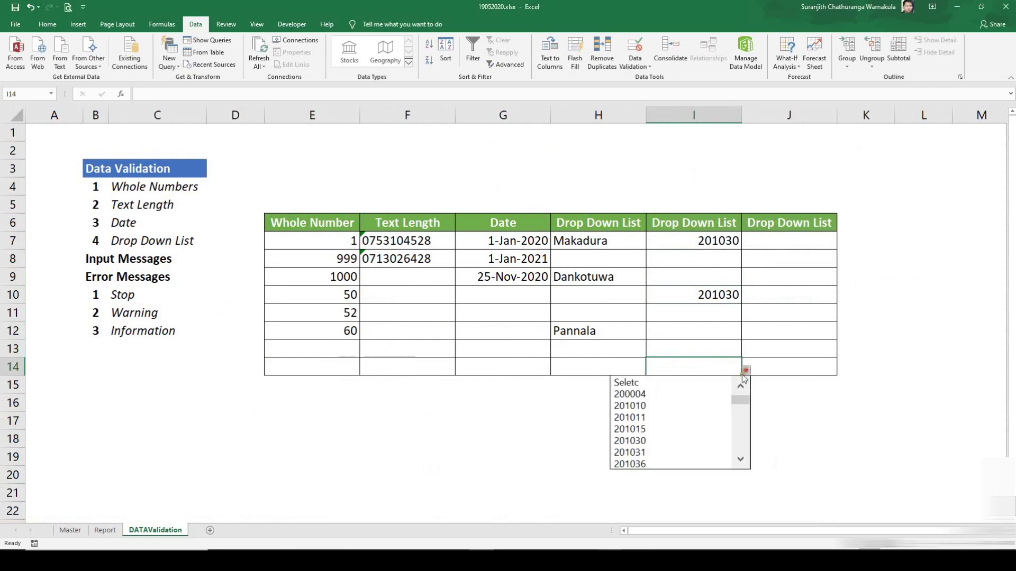
left_click(690, 406)
left_click(701, 265)
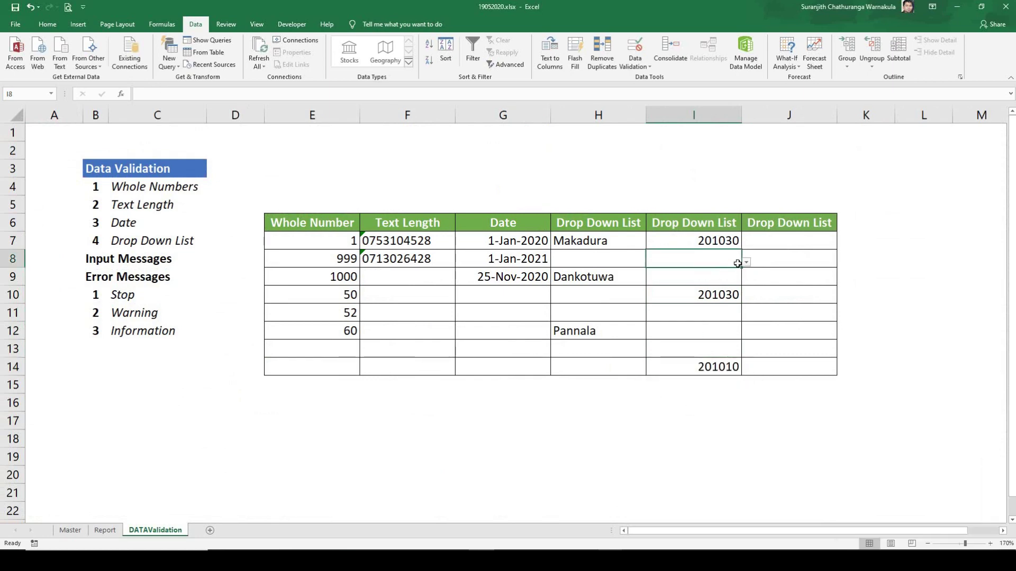
left_click(704, 225)
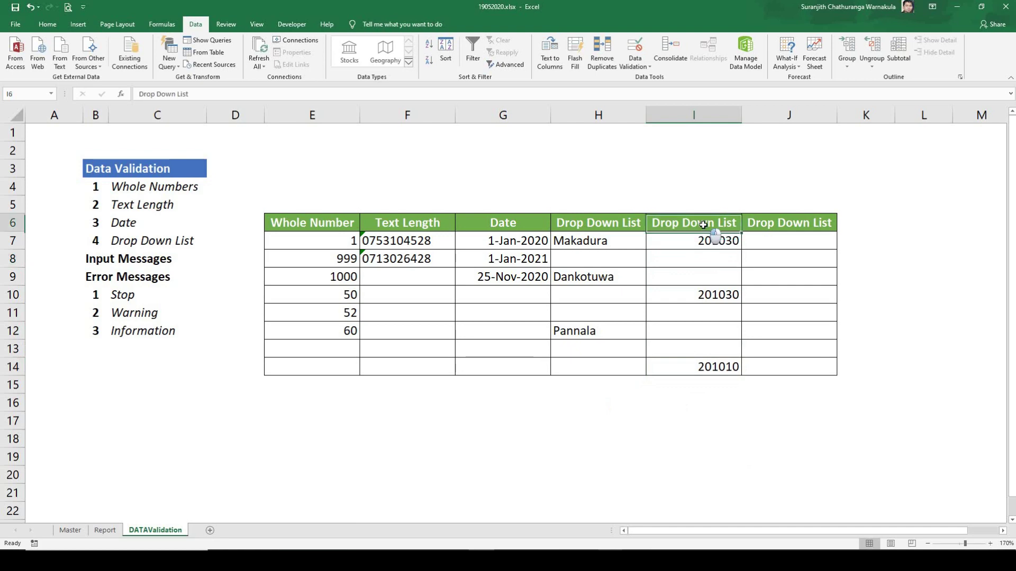
Step: Delete the third Drop Down List column and close the validation settings unchanged
right_click(786, 126)
left_click(827, 207)
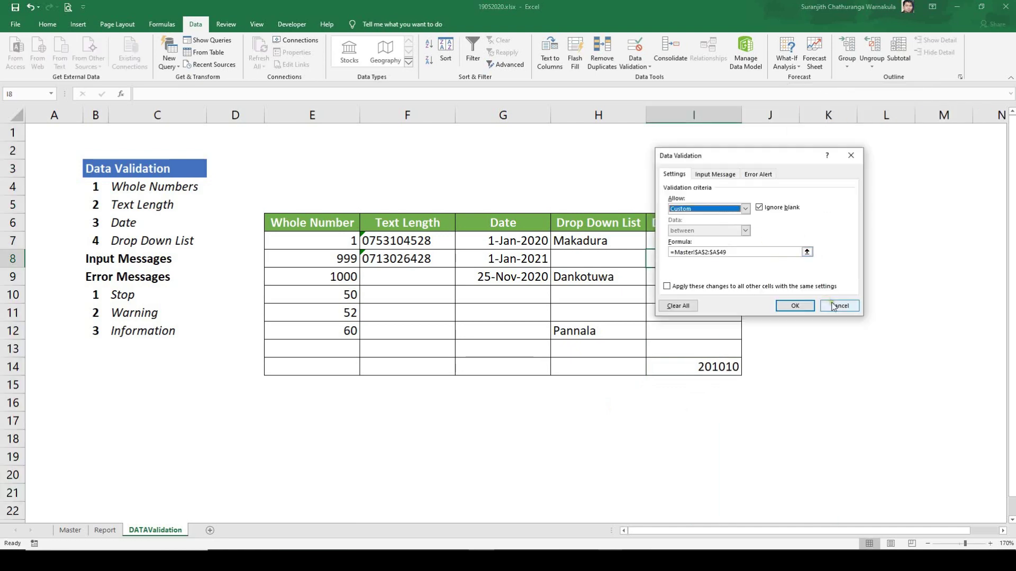
left_click(833, 305)
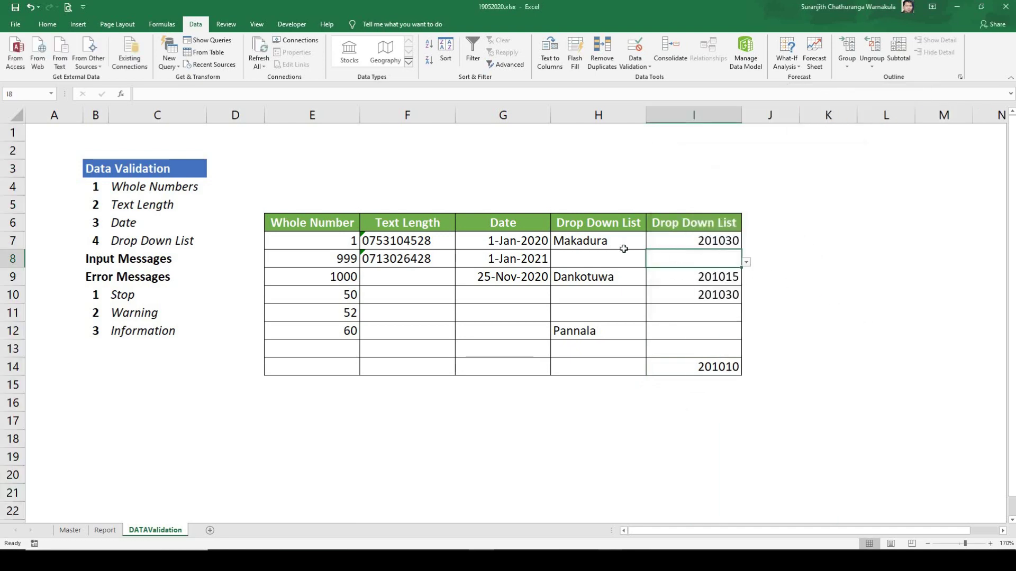
left_click(135, 257)
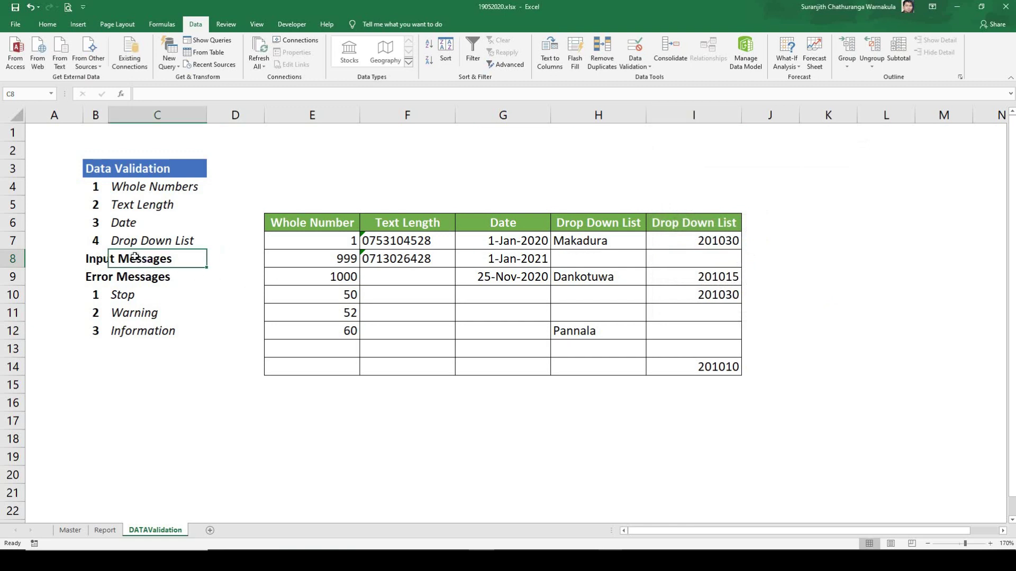
left_click(87, 257)
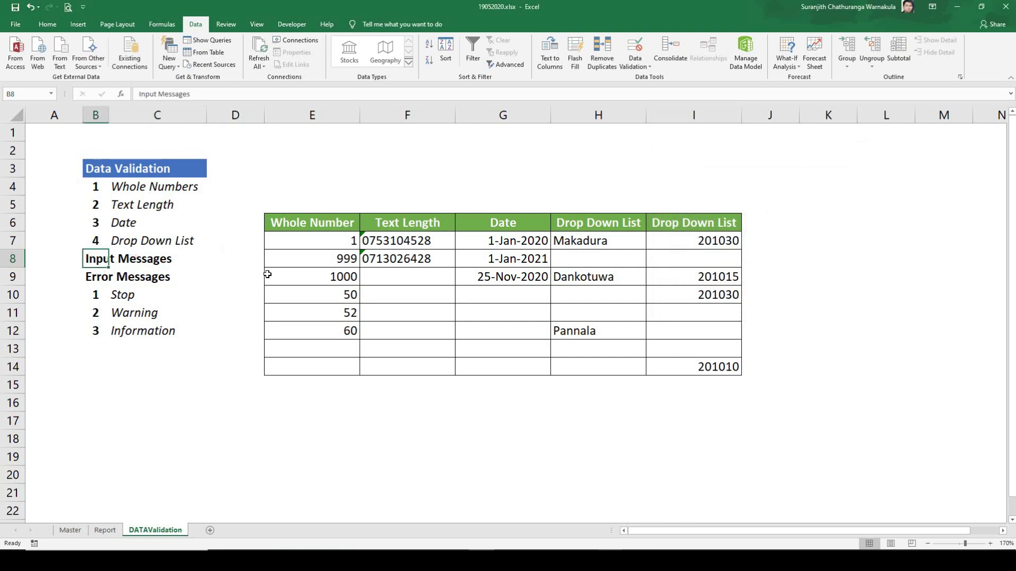
Step: Clear the sample values from Whole Number cells E7:E12
left_click(314, 238)
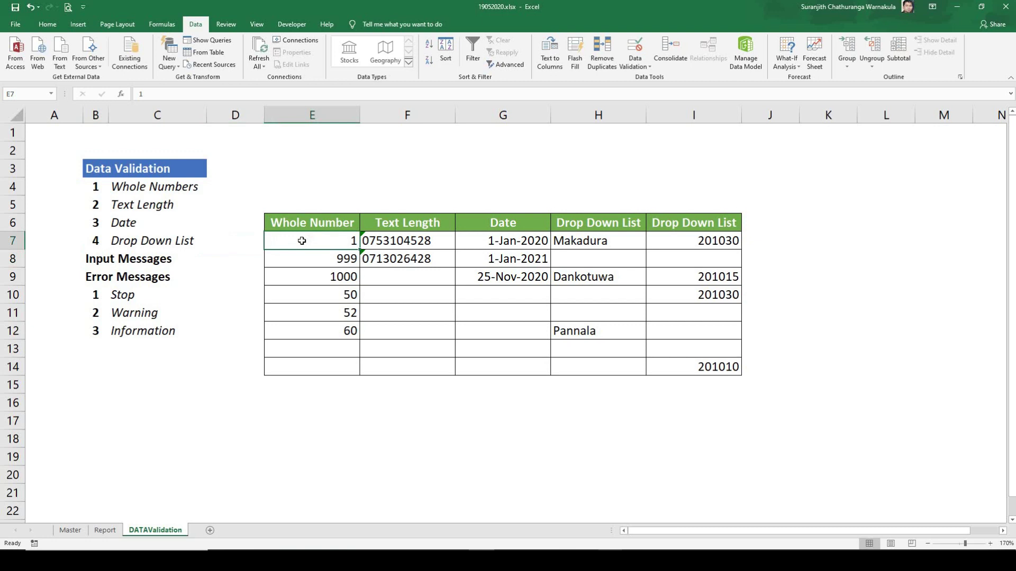
left_click_drag(341, 238, 326, 335)
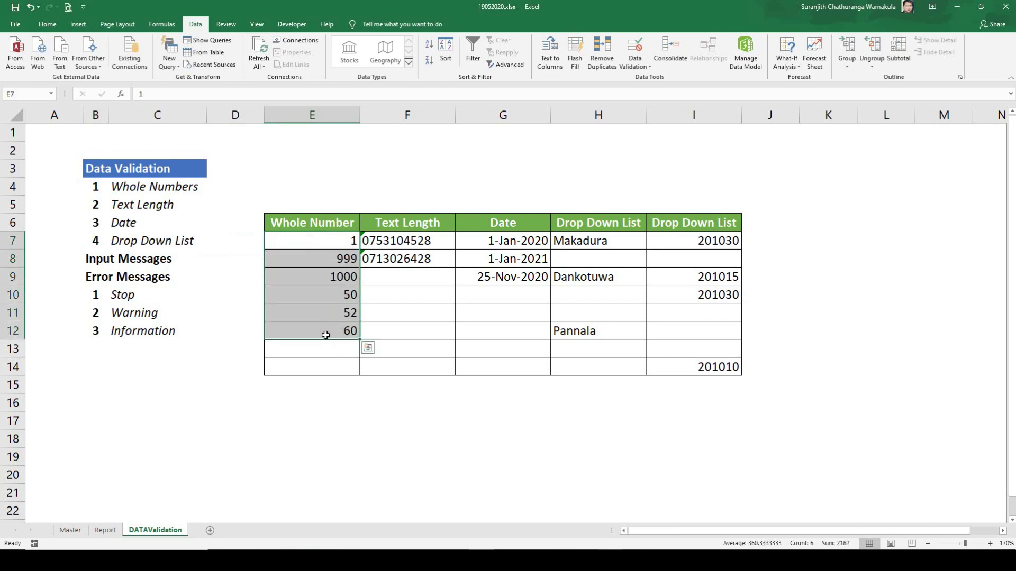
key("Delete")
left_click(333, 238)
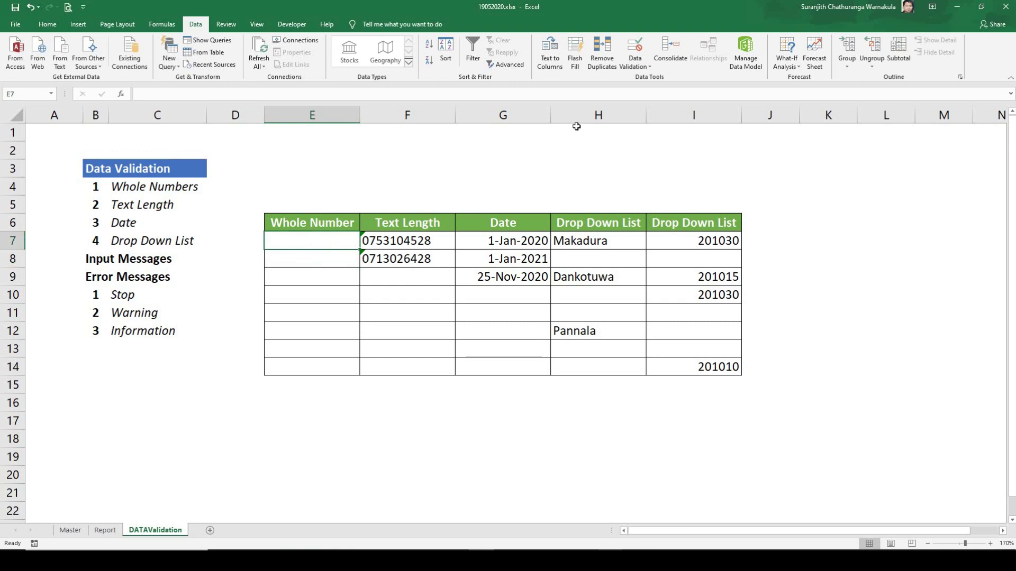
Step: Add an input message to E7 titled 'Information' reading 'Please enter between 1 - 1000 Number Only'
left_click(642, 67)
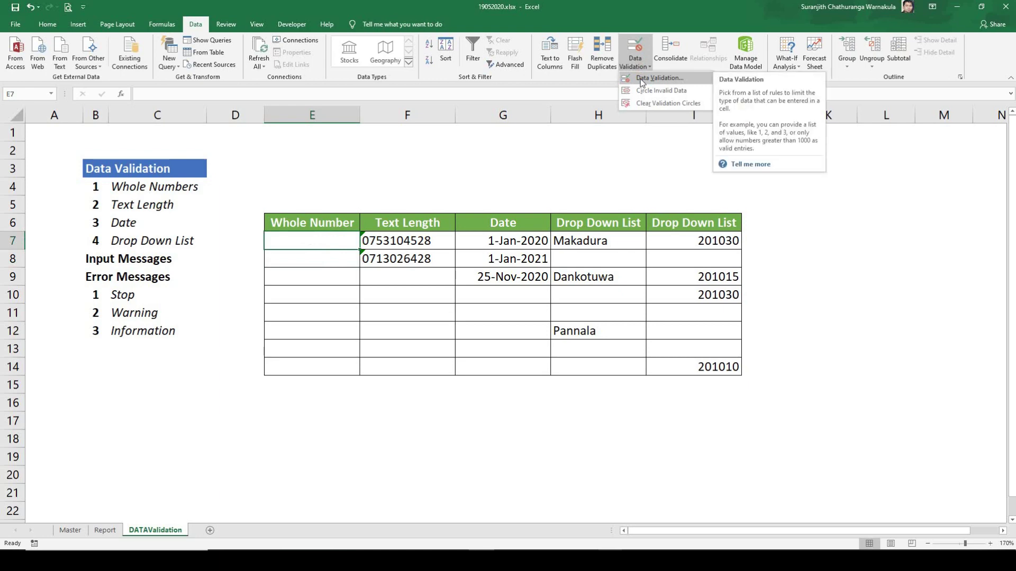
left_click(642, 79)
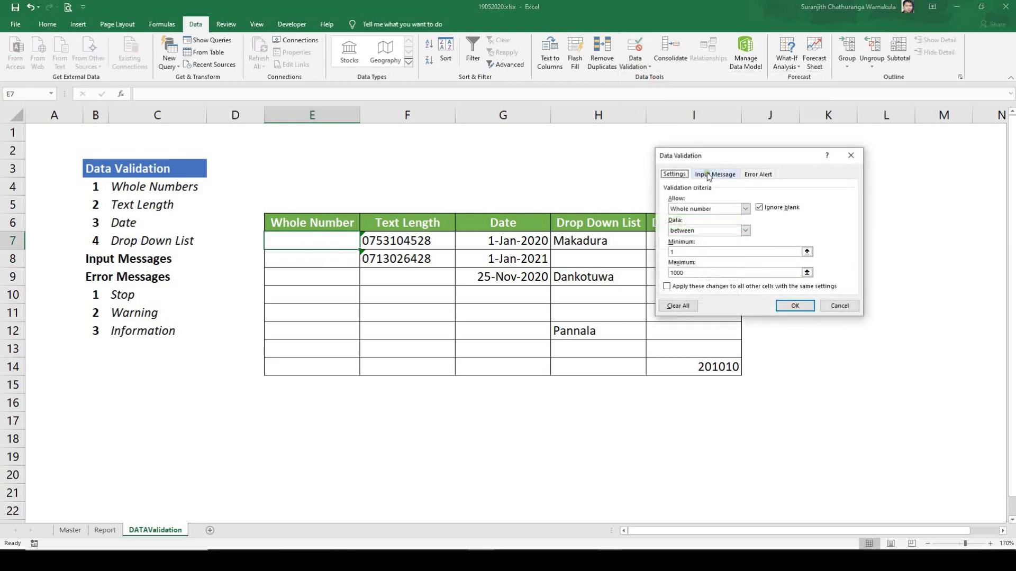
left_click(709, 175)
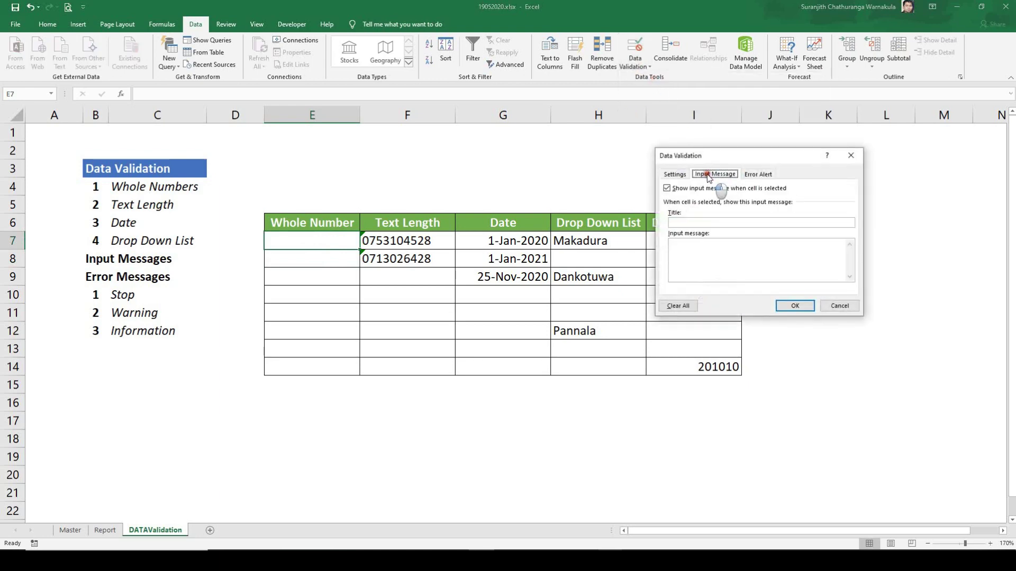
left_click(691, 222)
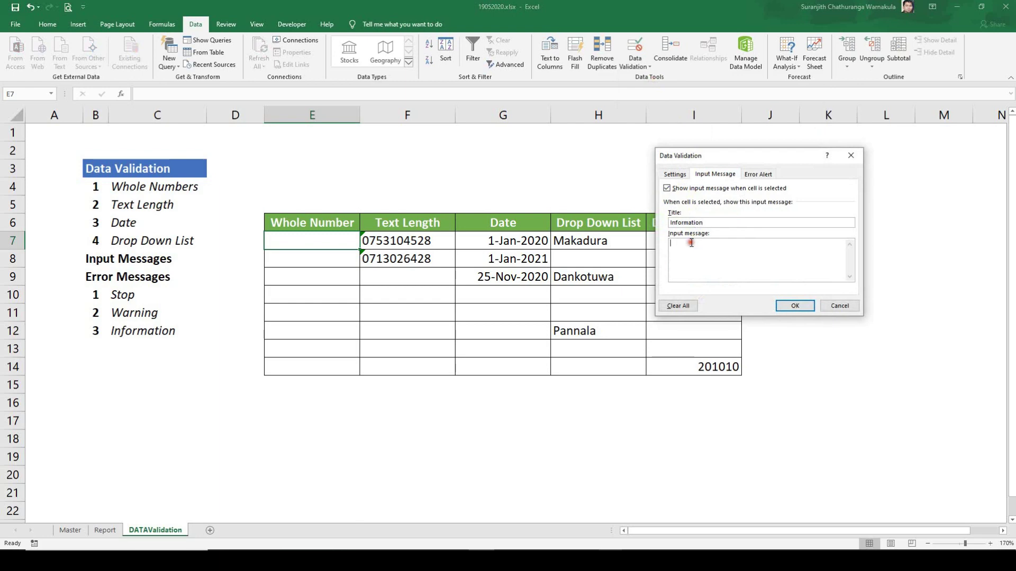
left_click_drag(712, 223, 647, 219)
left_click(696, 249)
type("Please enter between 1 - 10")
type("0 Number Only")
left_click(794, 306)
left_click(810, 312)
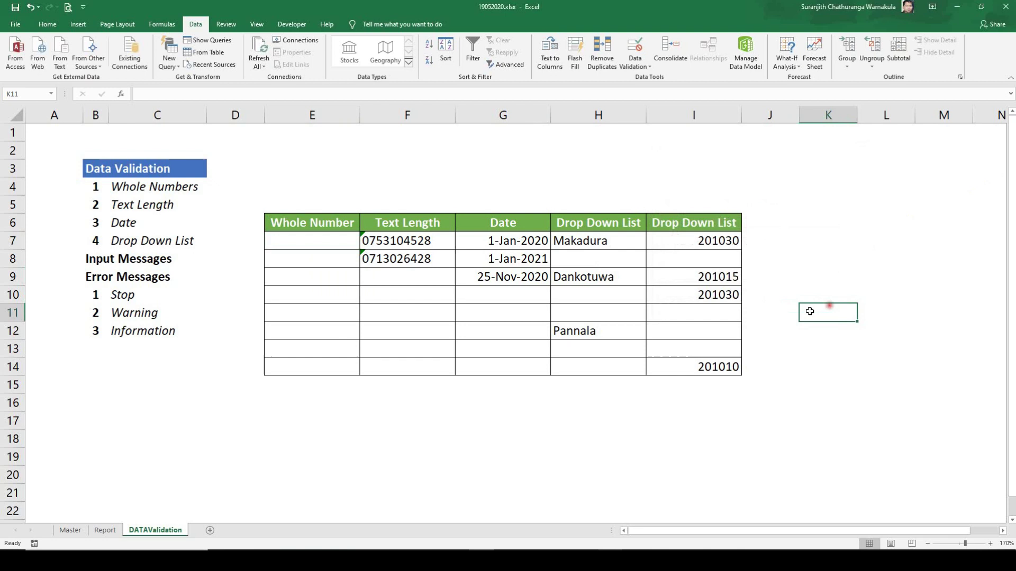
left_click(307, 243)
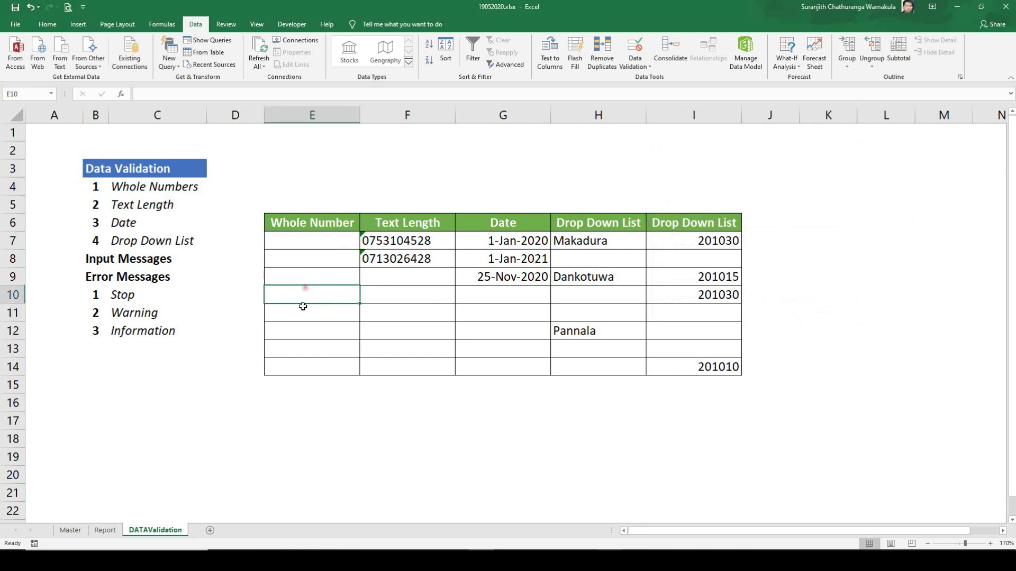
left_click(316, 242)
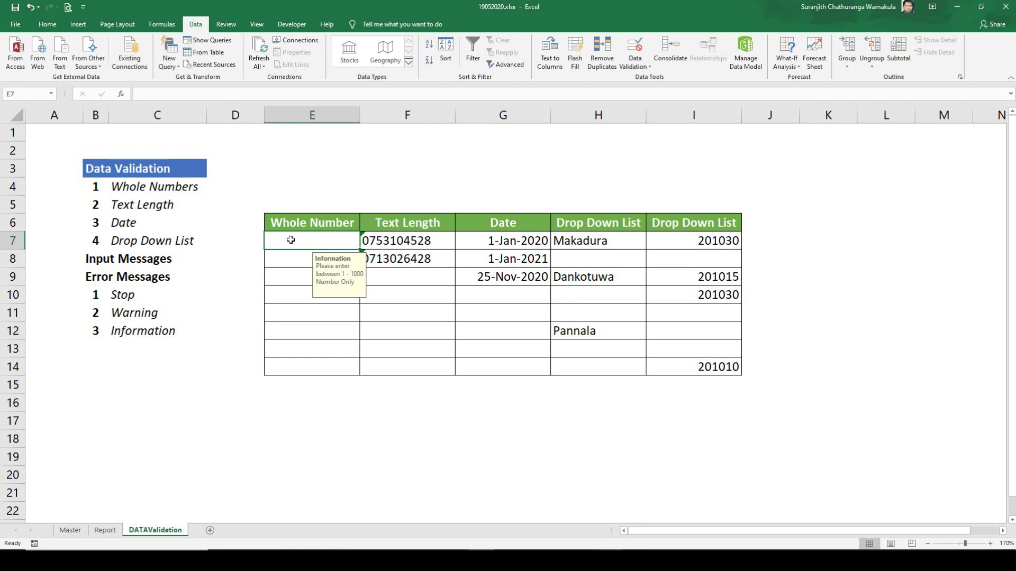
left_click(122, 276)
left_click(307, 267)
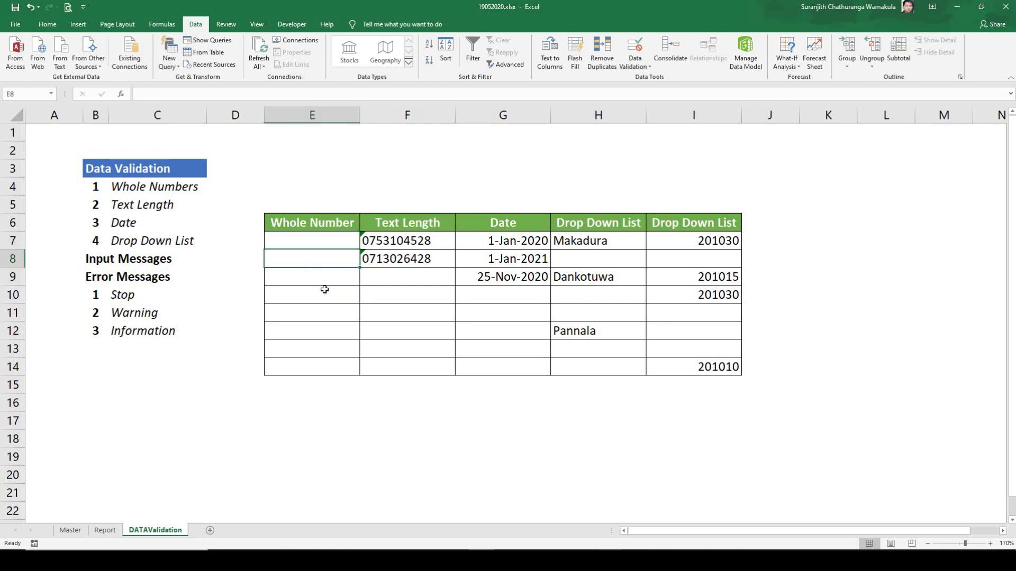
left_click(635, 62)
Step: Set E8's error alert style to Stop after previewing Warning and Information
left_click(645, 79)
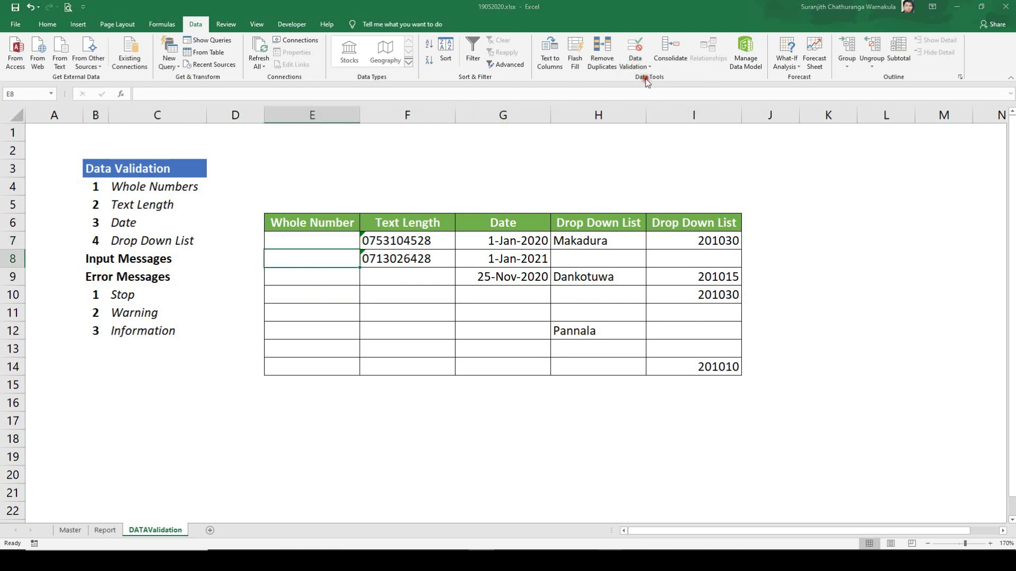
left_click(754, 175)
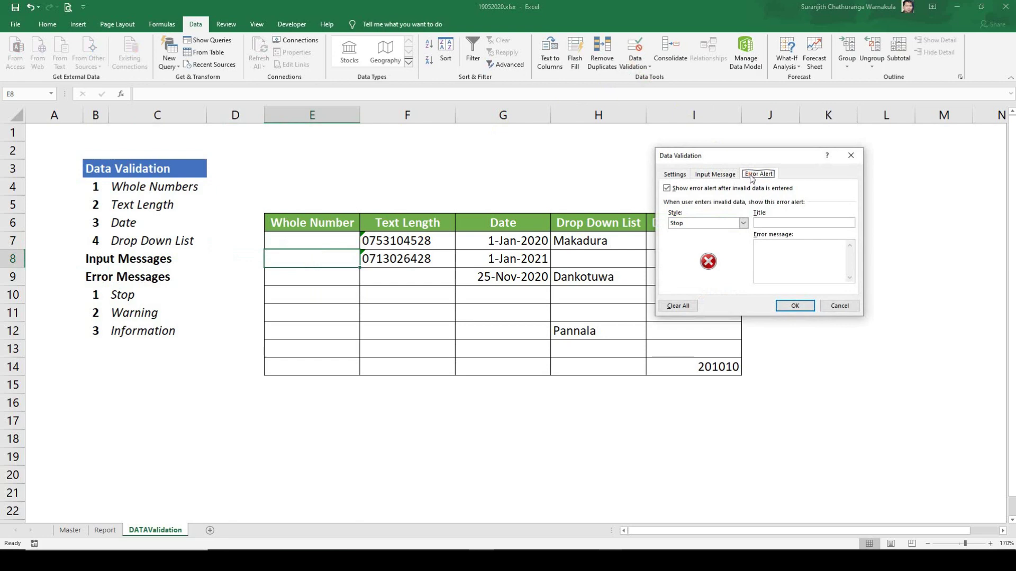
left_click(744, 223)
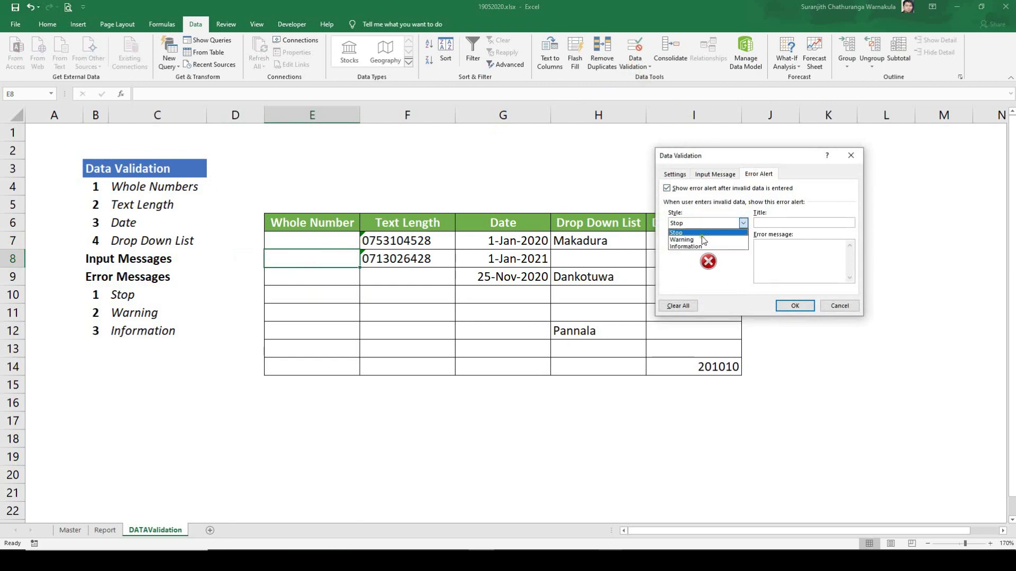
left_click(697, 240)
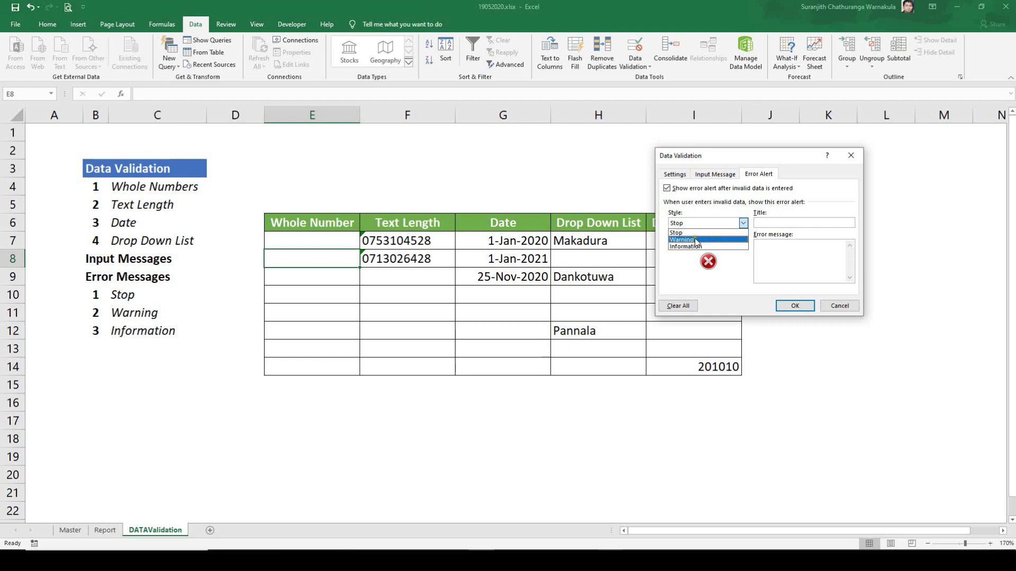
left_click(743, 224)
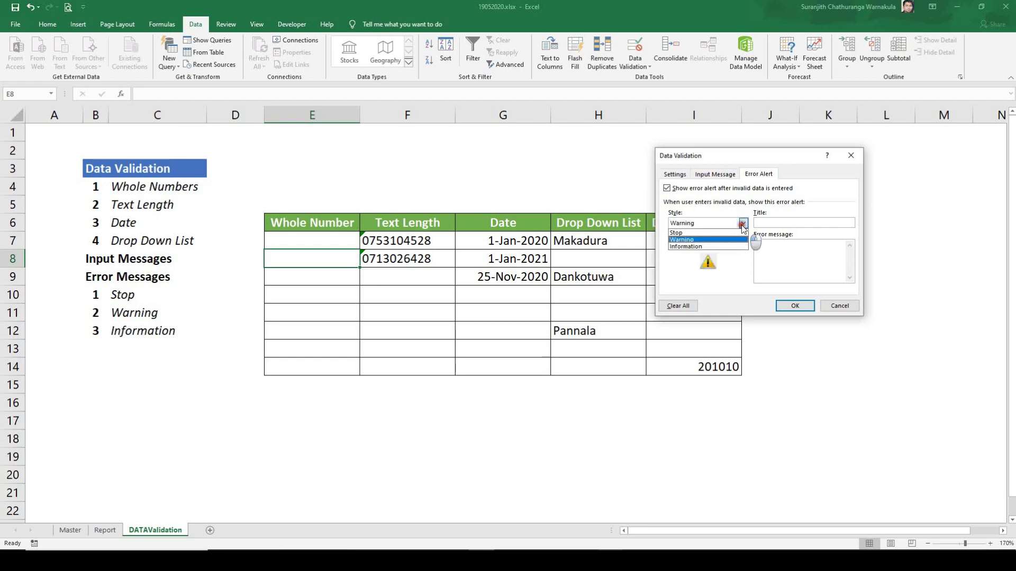
left_click(714, 248)
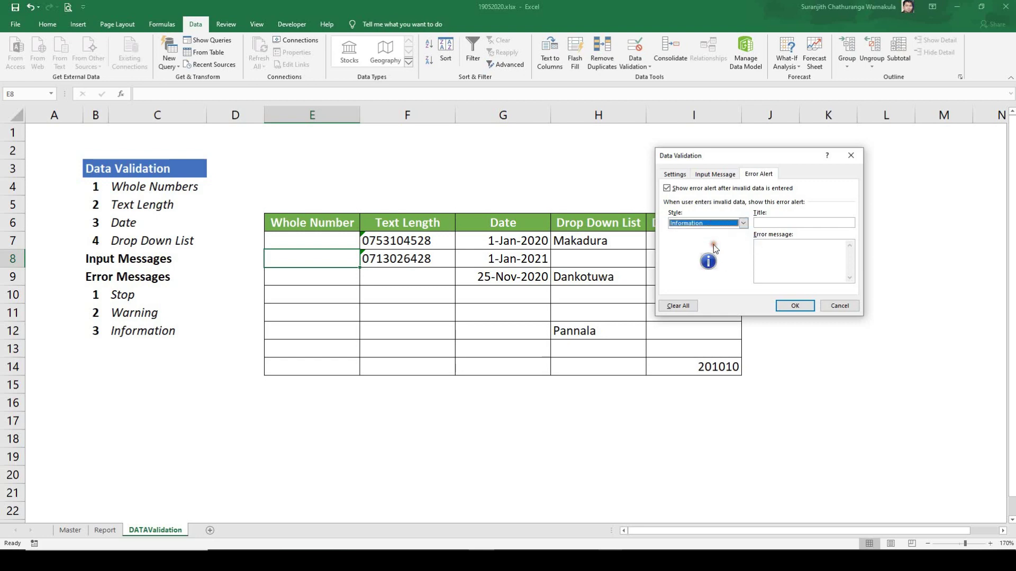
left_click(744, 223)
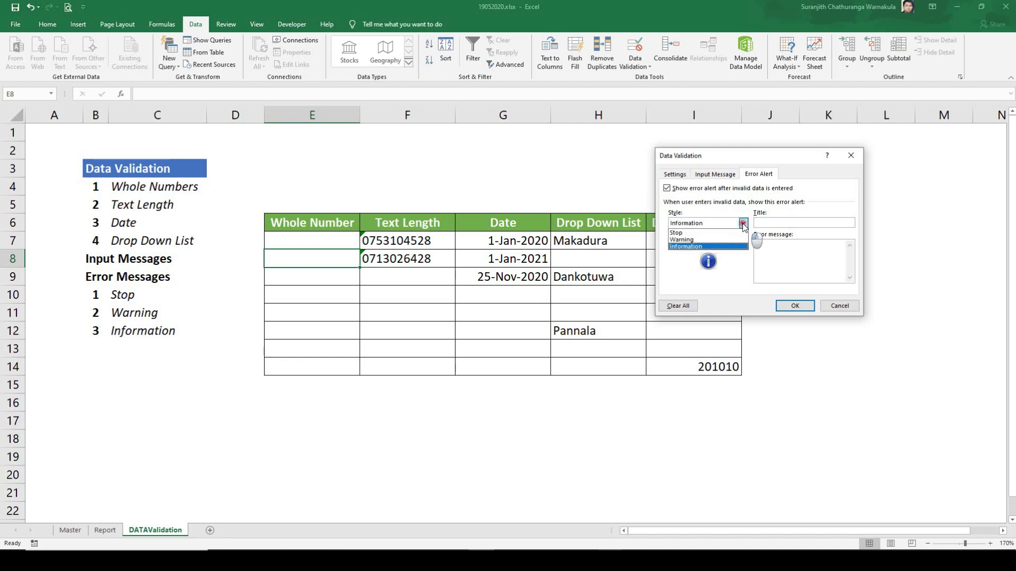
left_click(693, 232)
Step: Title the alert 'Notification' with message 'Please Re-Enter between 1 - 1000 Number' and apply it
left_click(769, 224)
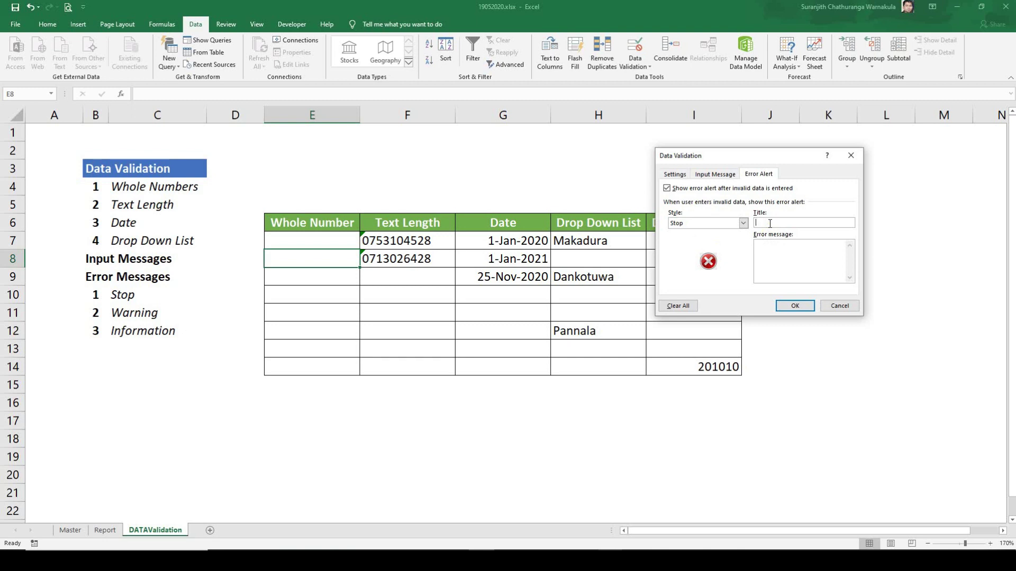
type("E")
key("BackSpace")
type("No")
type("tification")
type("Please re")
key("BackSpace")
type("Re-Enter between")
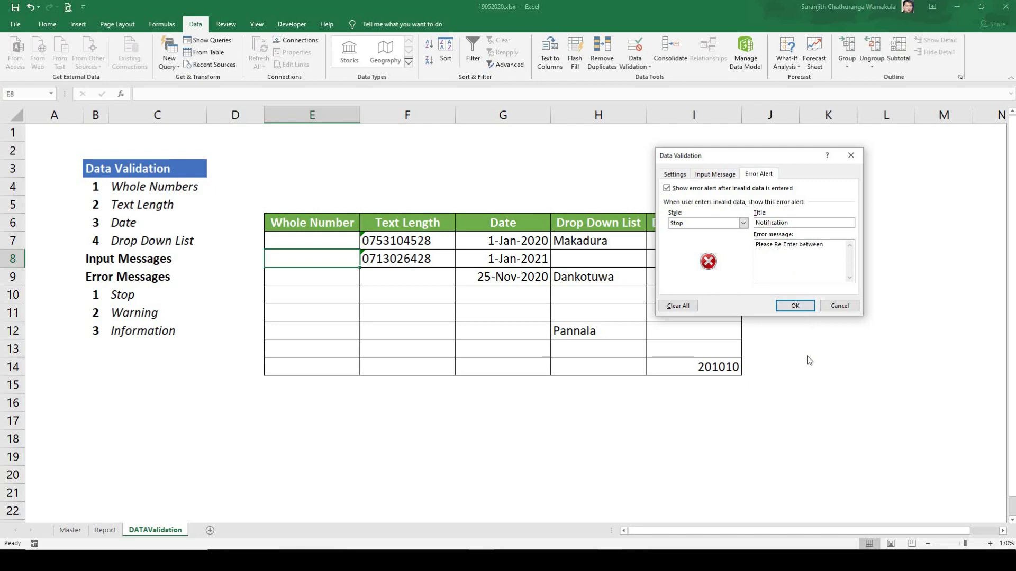
type(" 1 - 1000 Number")
left_click(792, 305)
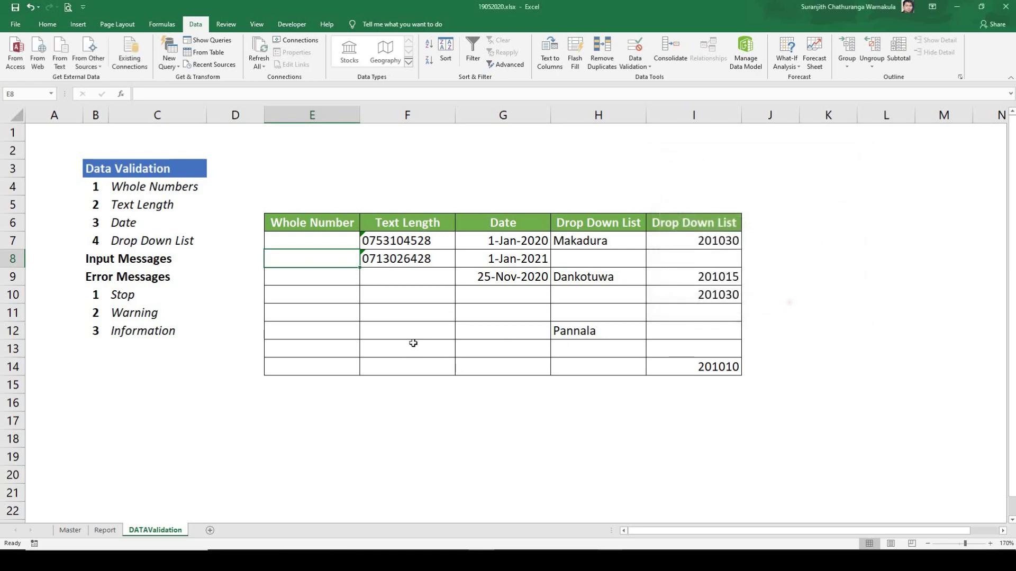
Step: Enter 1500 in E8, see it rejected by the Notification alert, retry and enter 1000
type("150")
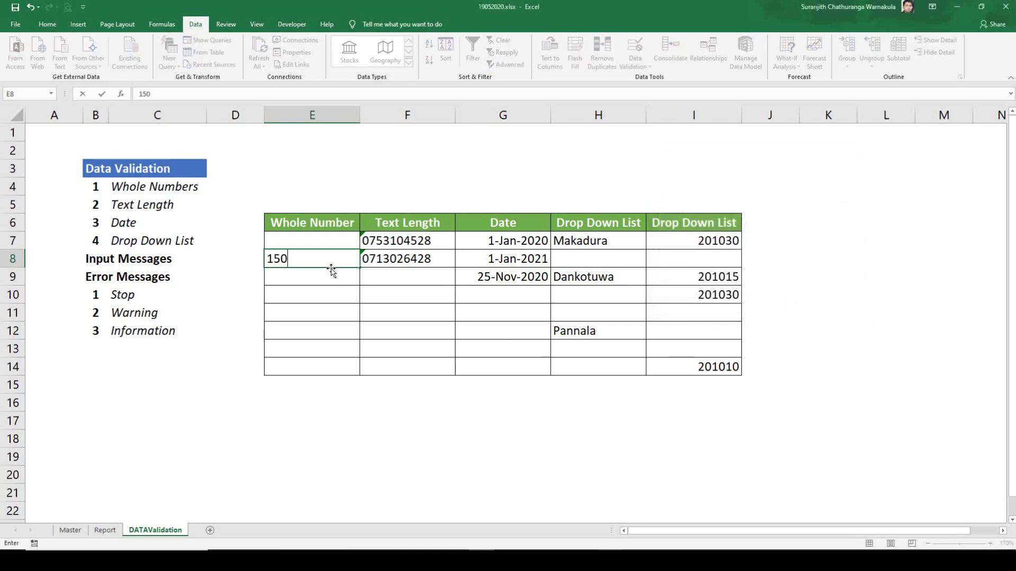
type("0")
key("Return")
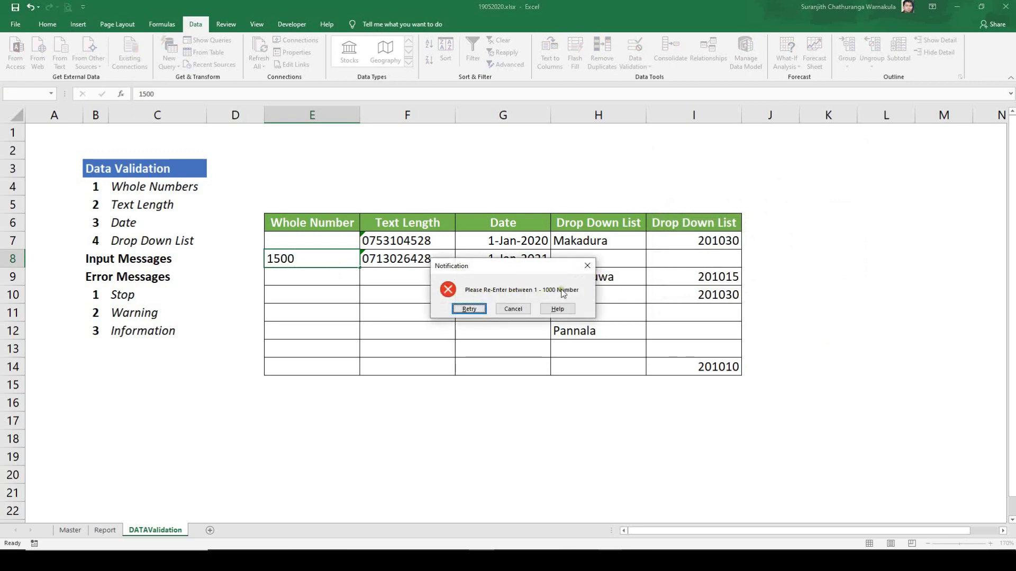
left_click(469, 309)
type("1000")
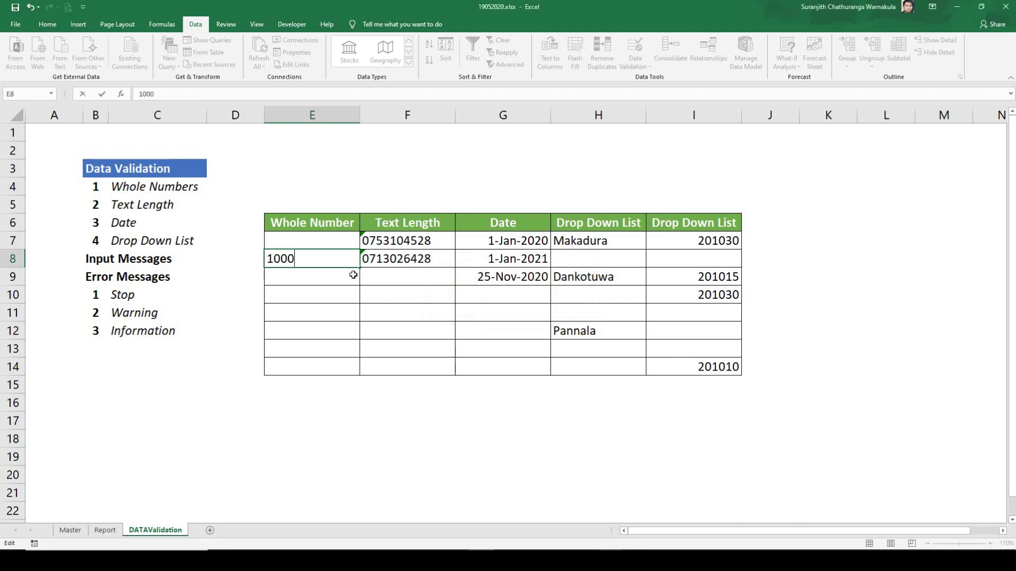
key("Return")
left_click(347, 259)
left_click(345, 241)
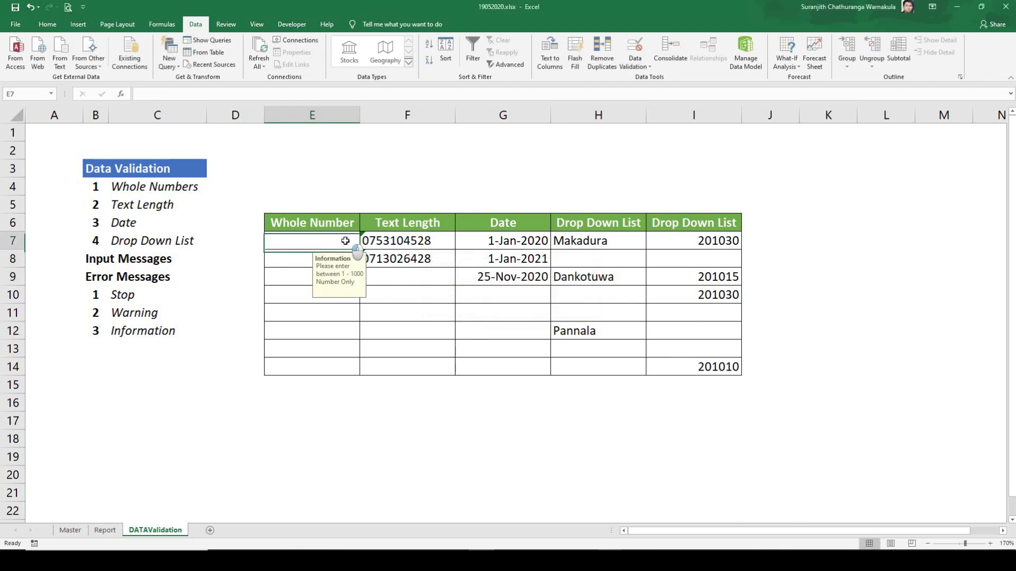